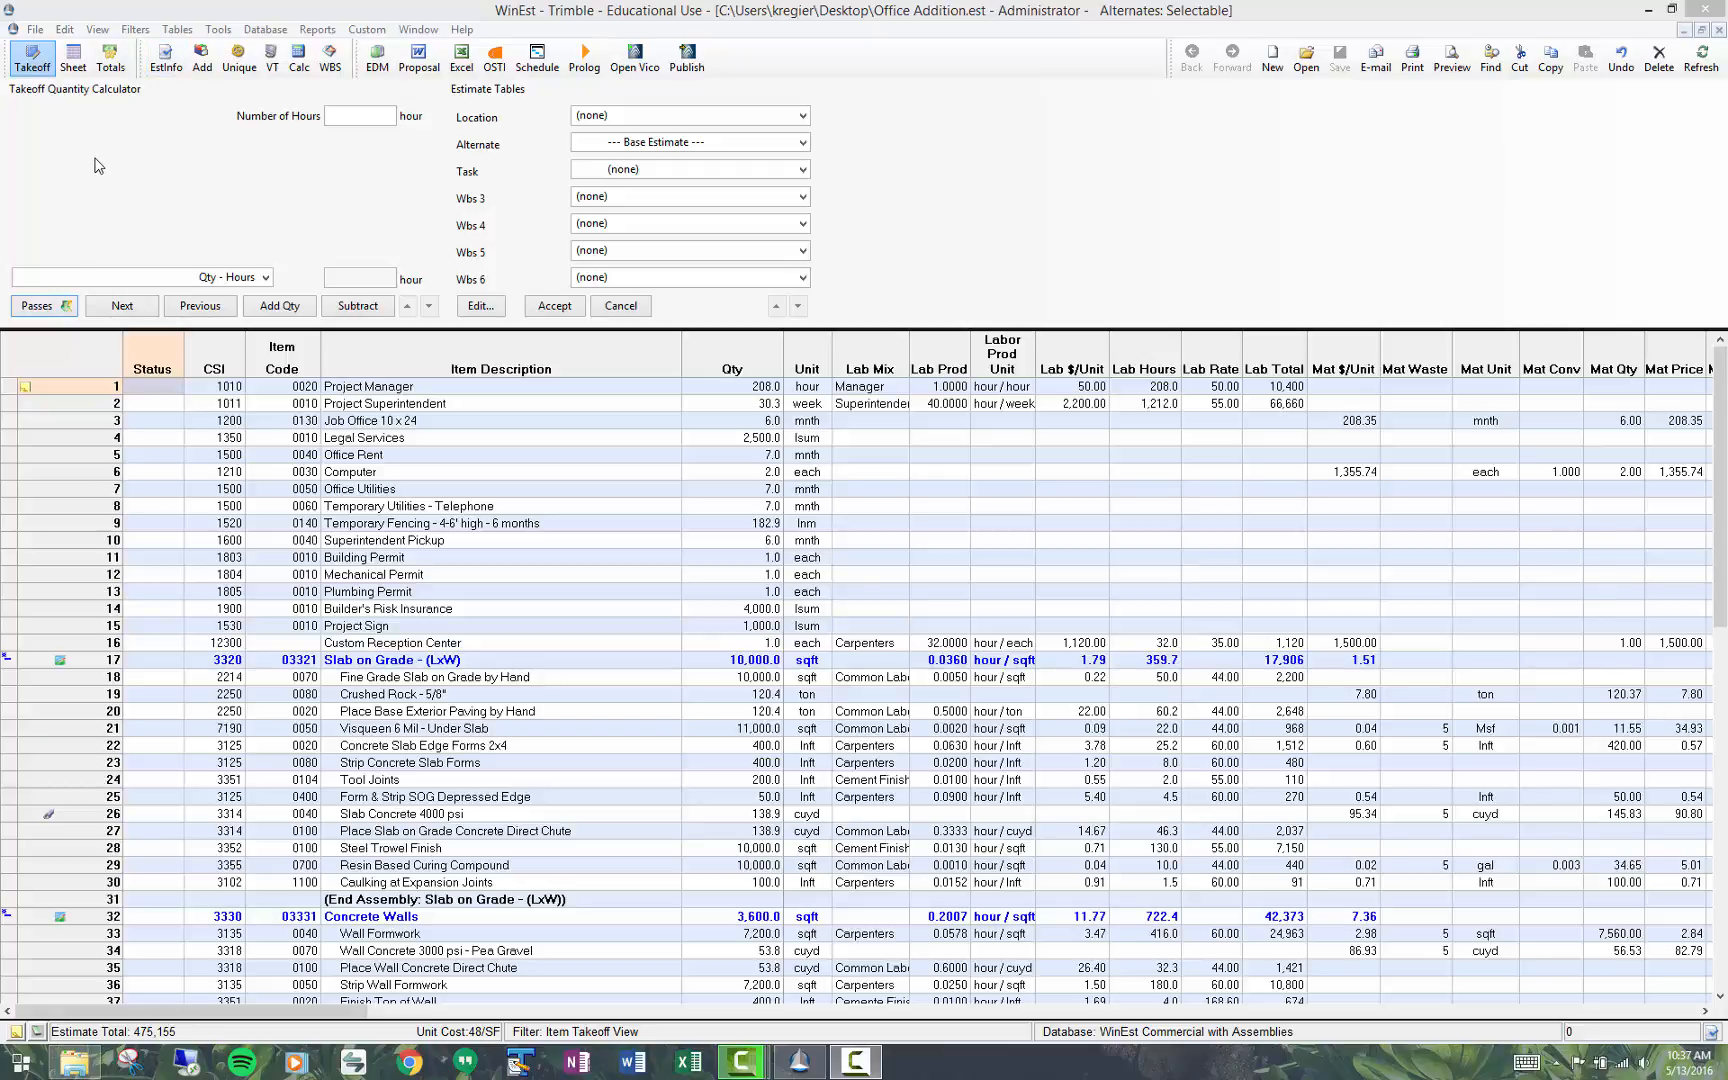
Step: Open the estimate file's users and passwords list and review the existing users and their access rights
click(35, 30)
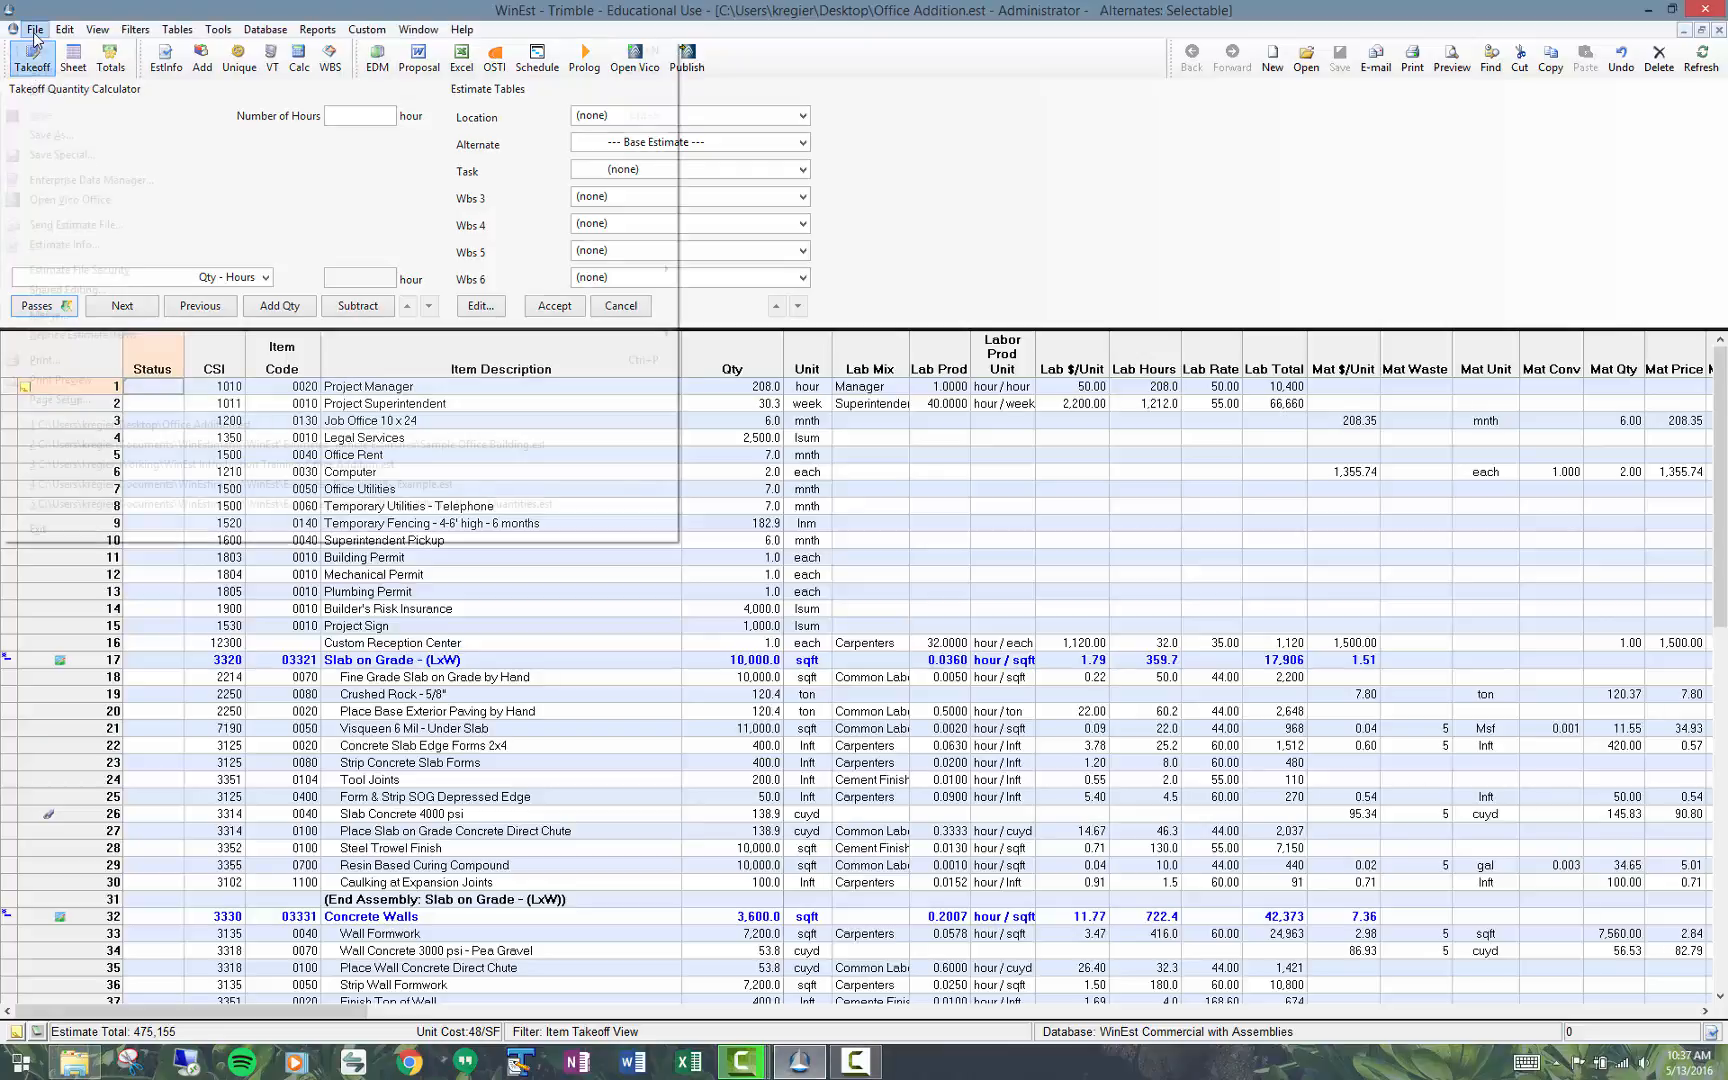
mouse_move(100, 270)
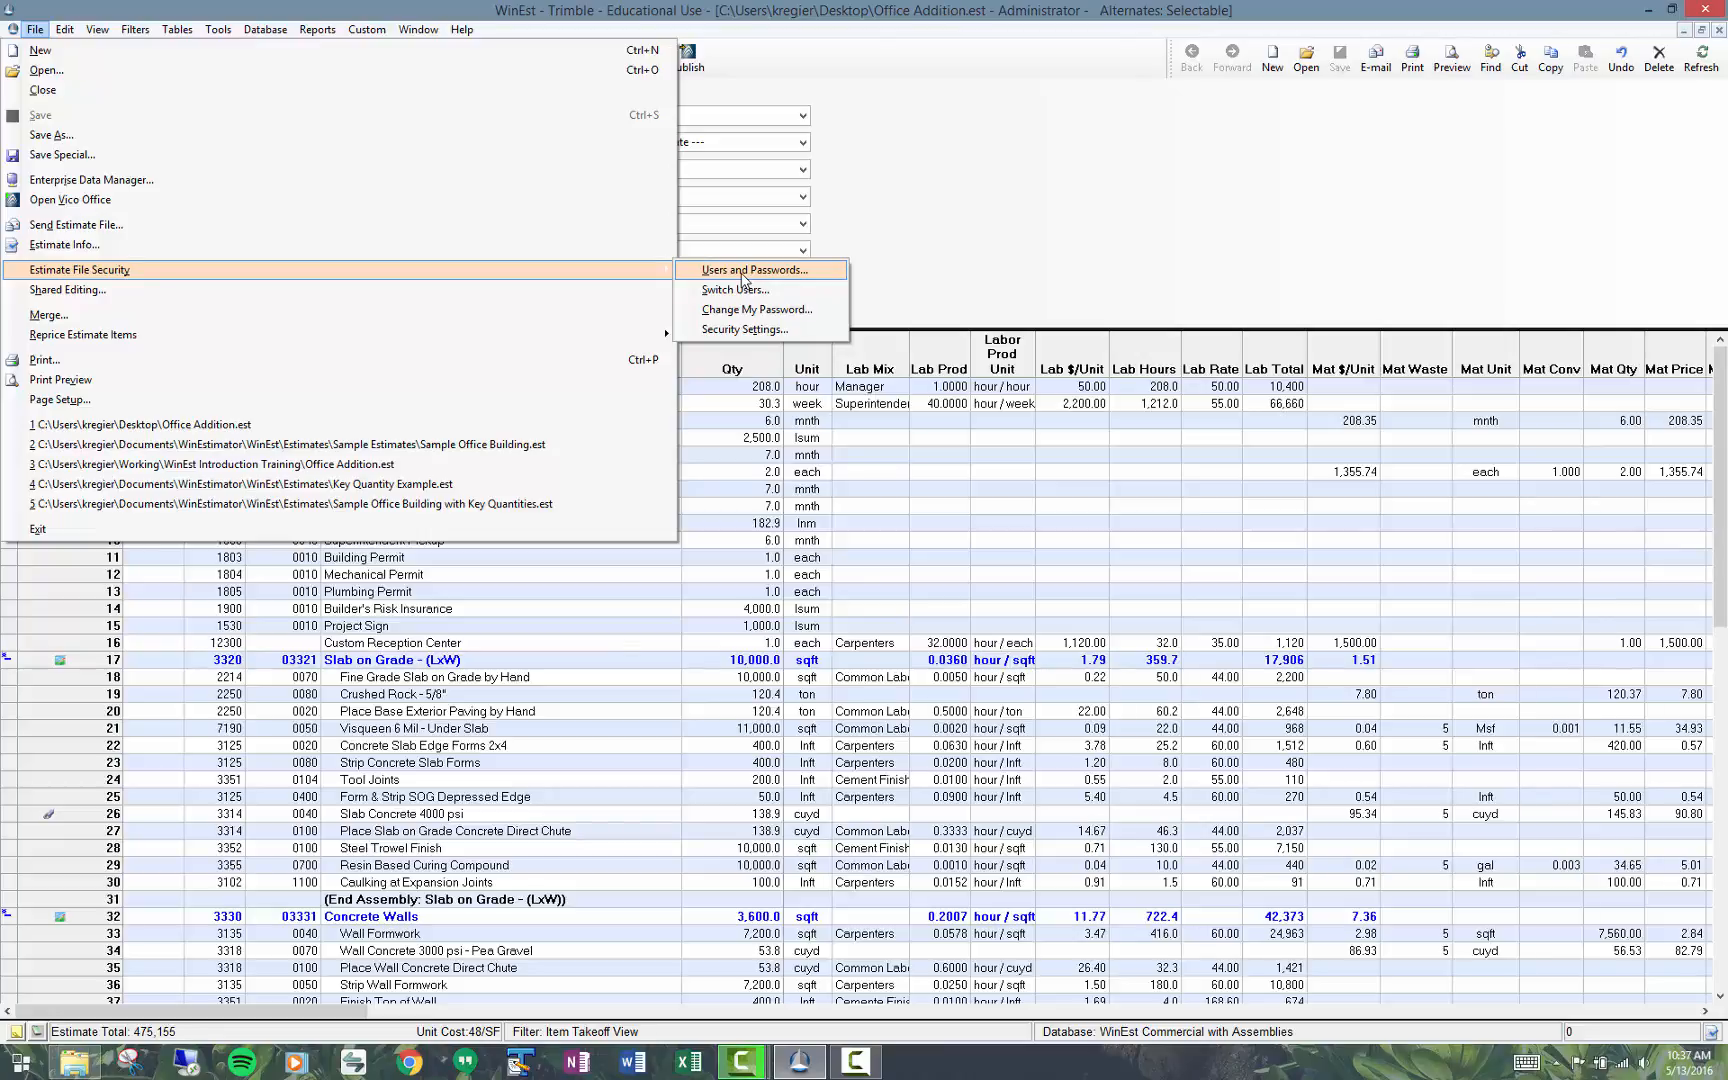
click(743, 278)
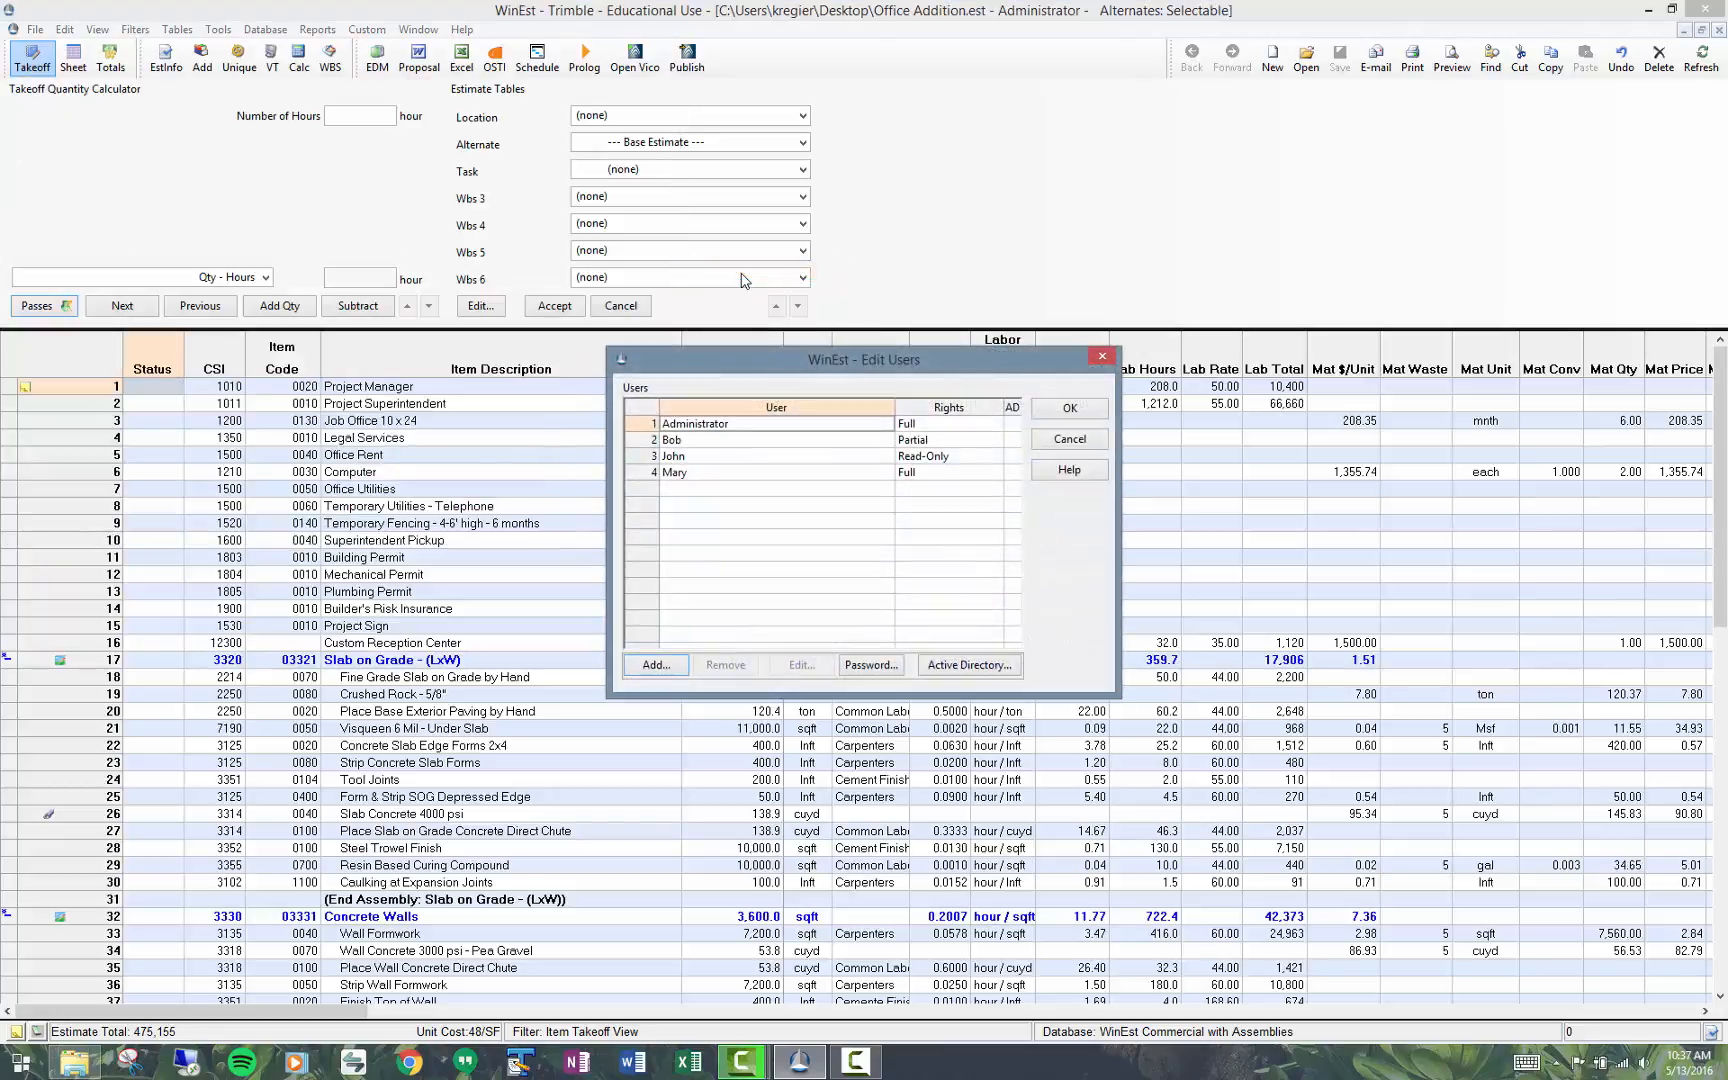
drag(778, 355, 697, 290)
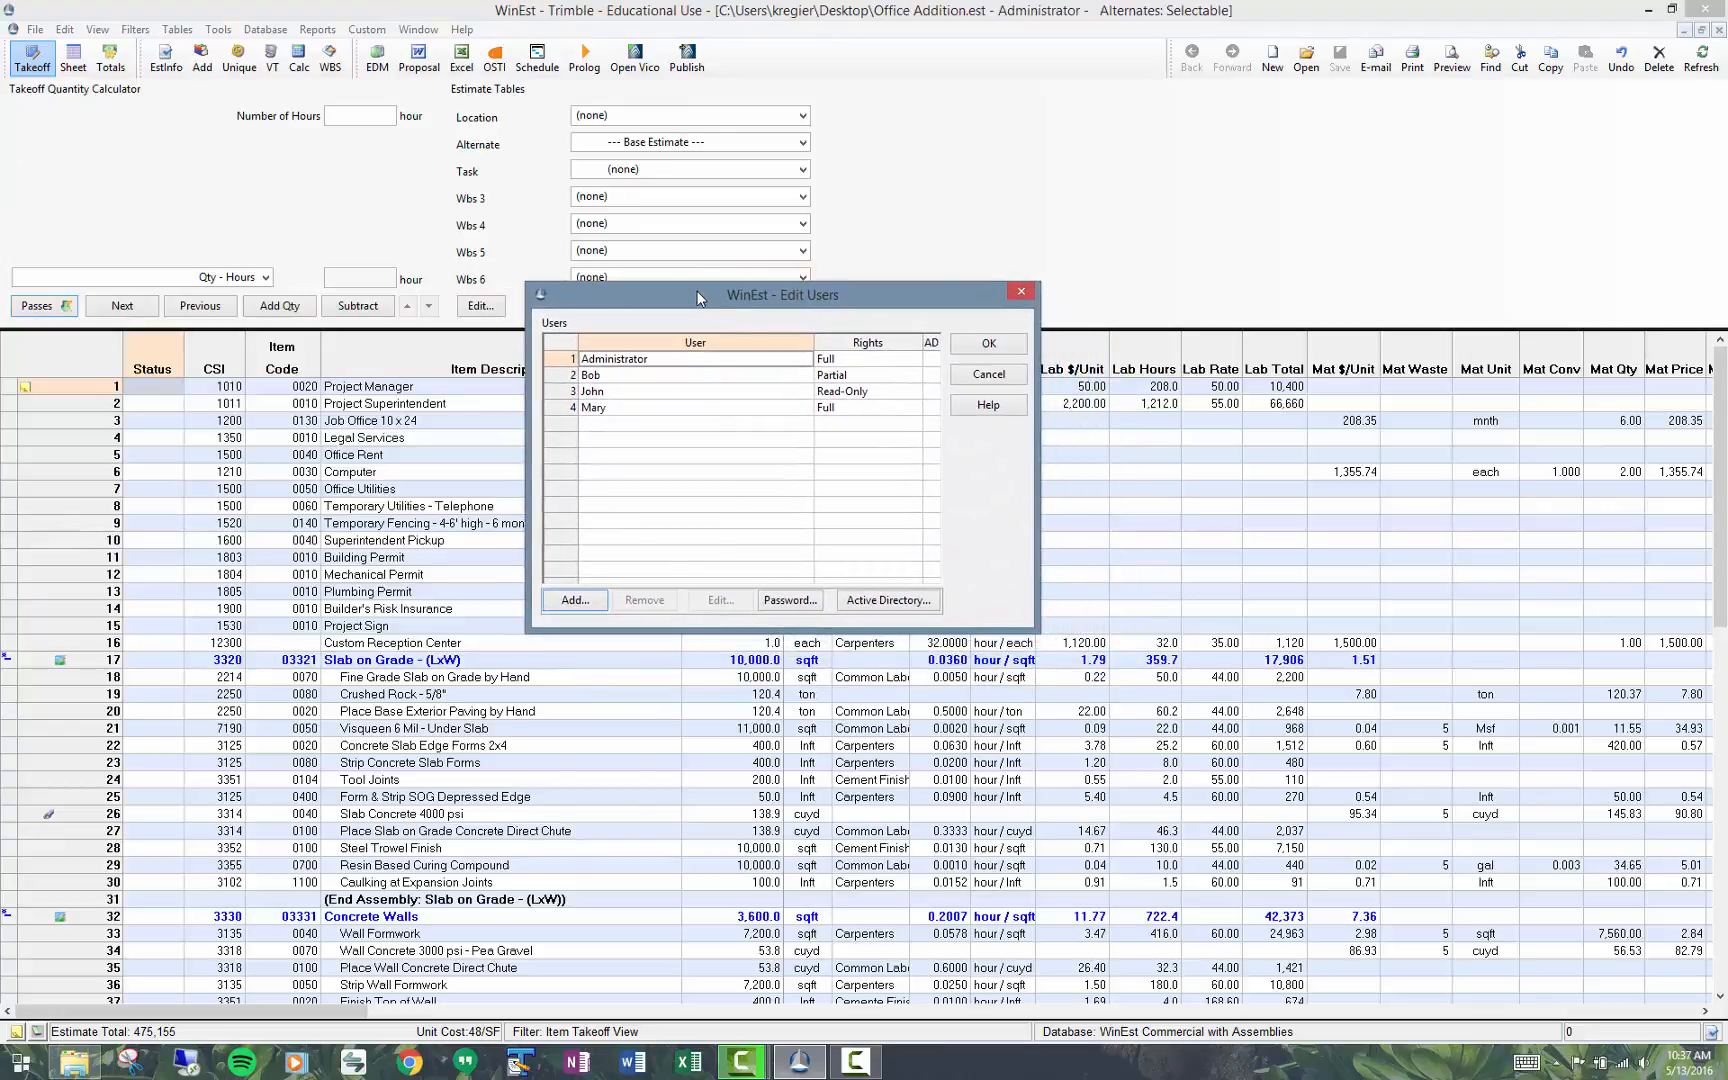
click(635, 375)
click(638, 405)
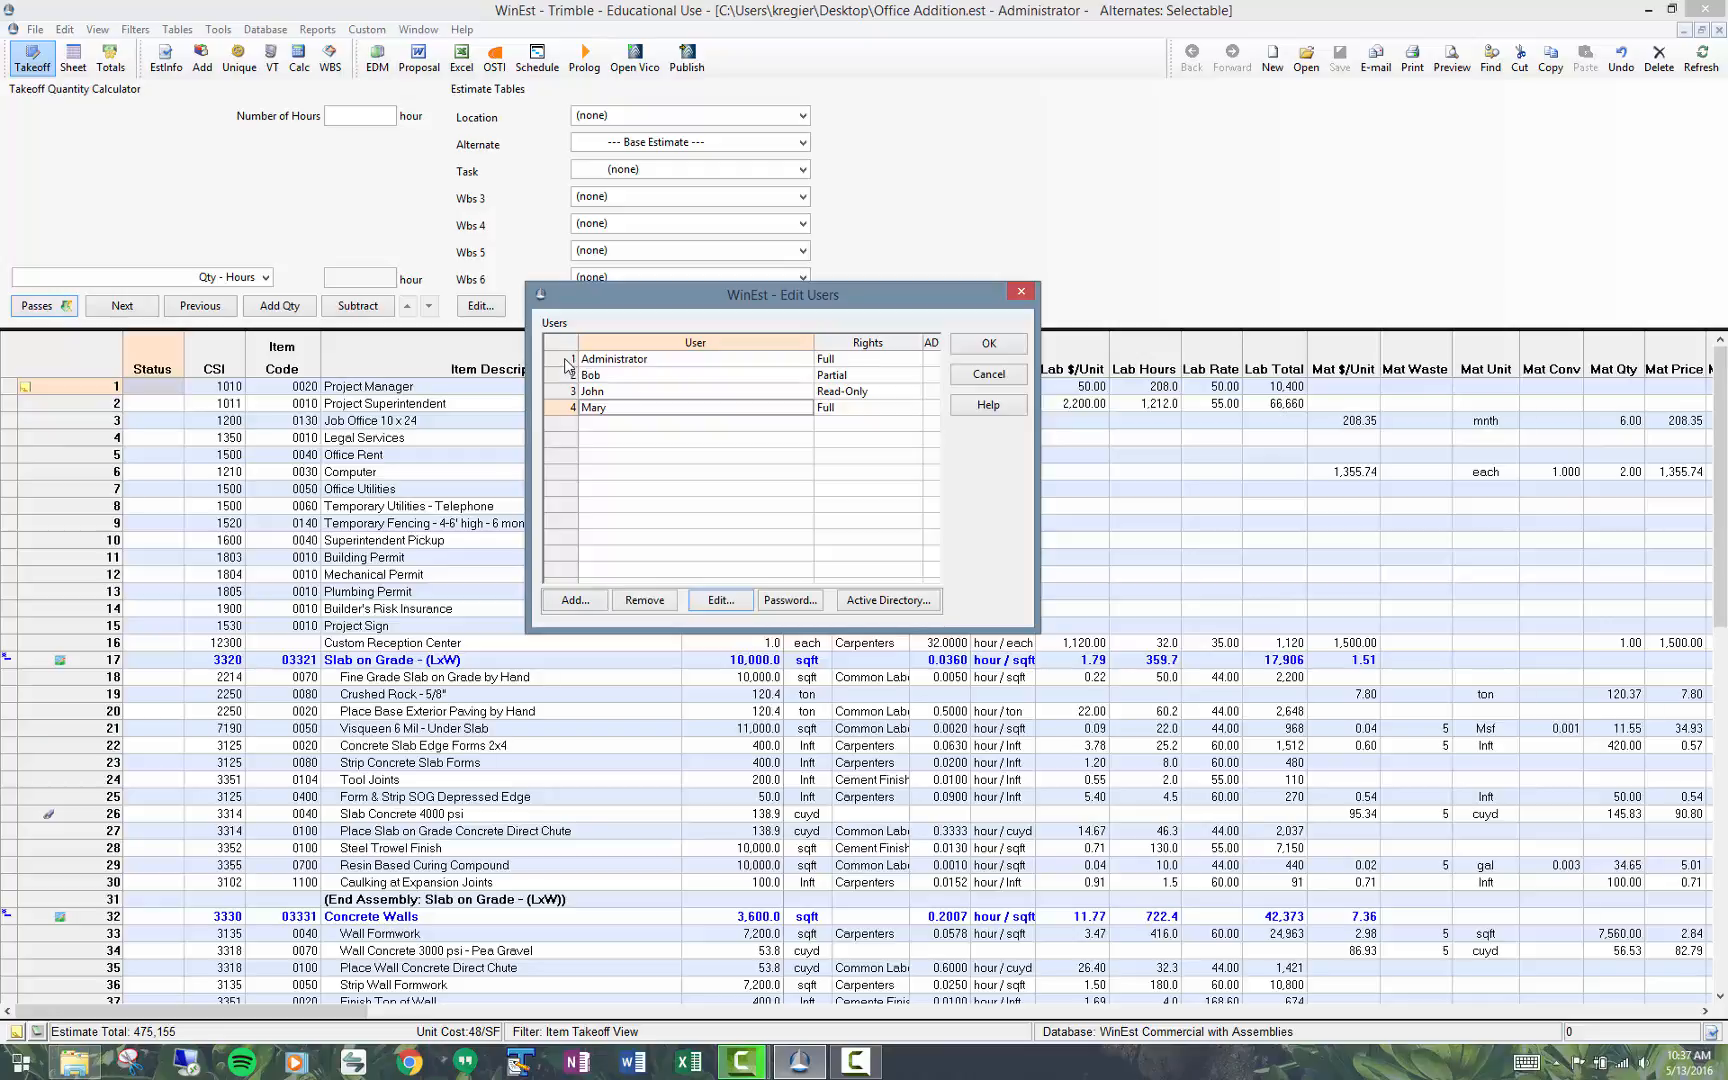
click(628, 361)
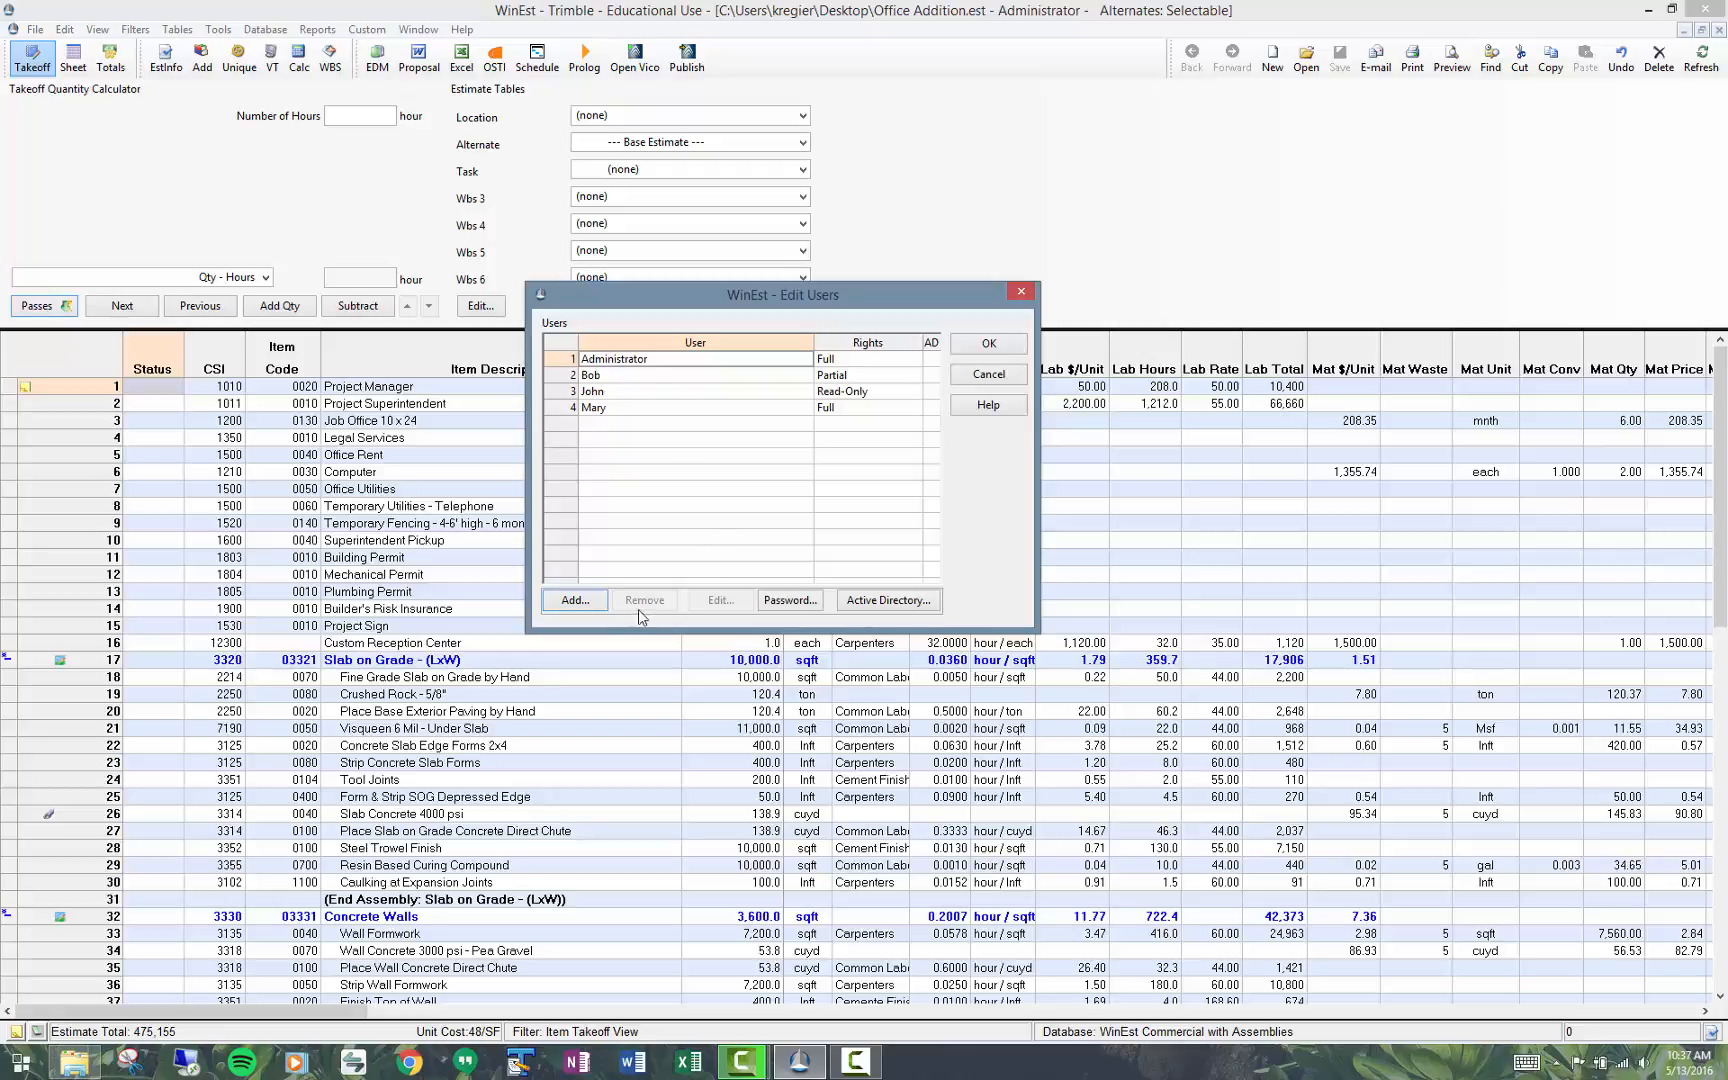
Step: Add a new estimate user with the person's first name as username and write access disallowed
click(589, 600)
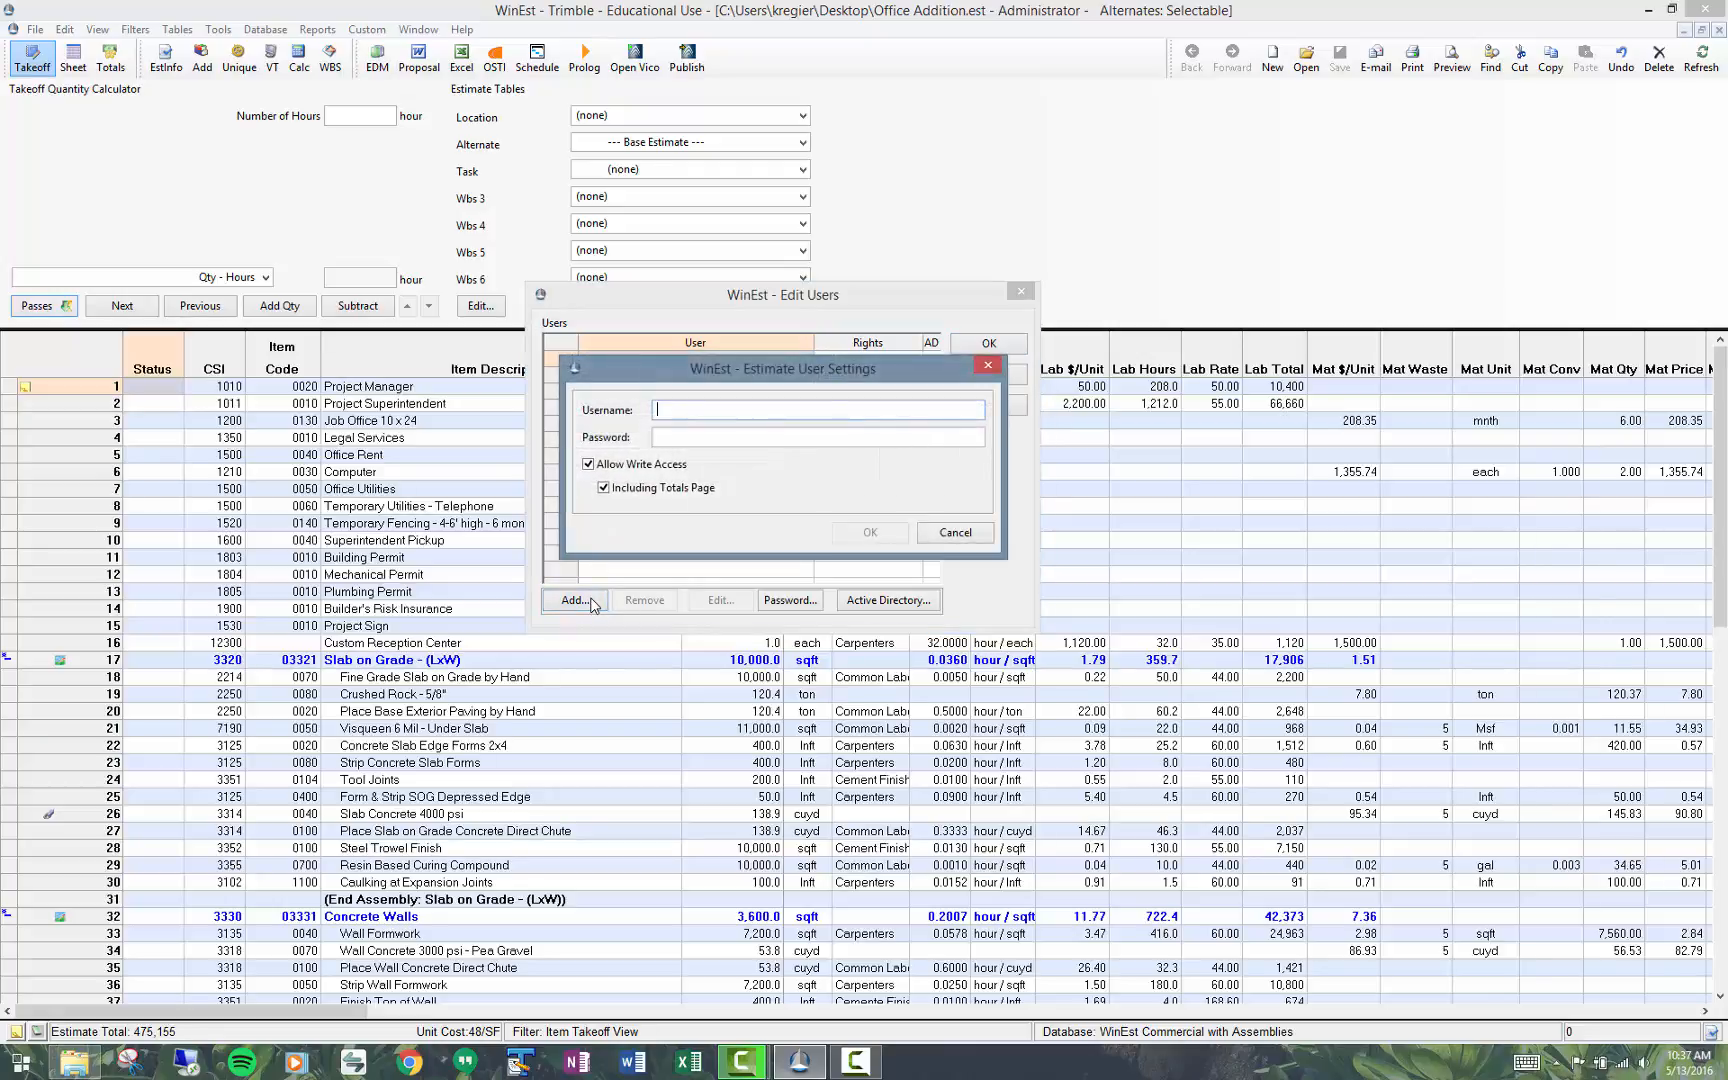
text(Ken)
click(603, 489)
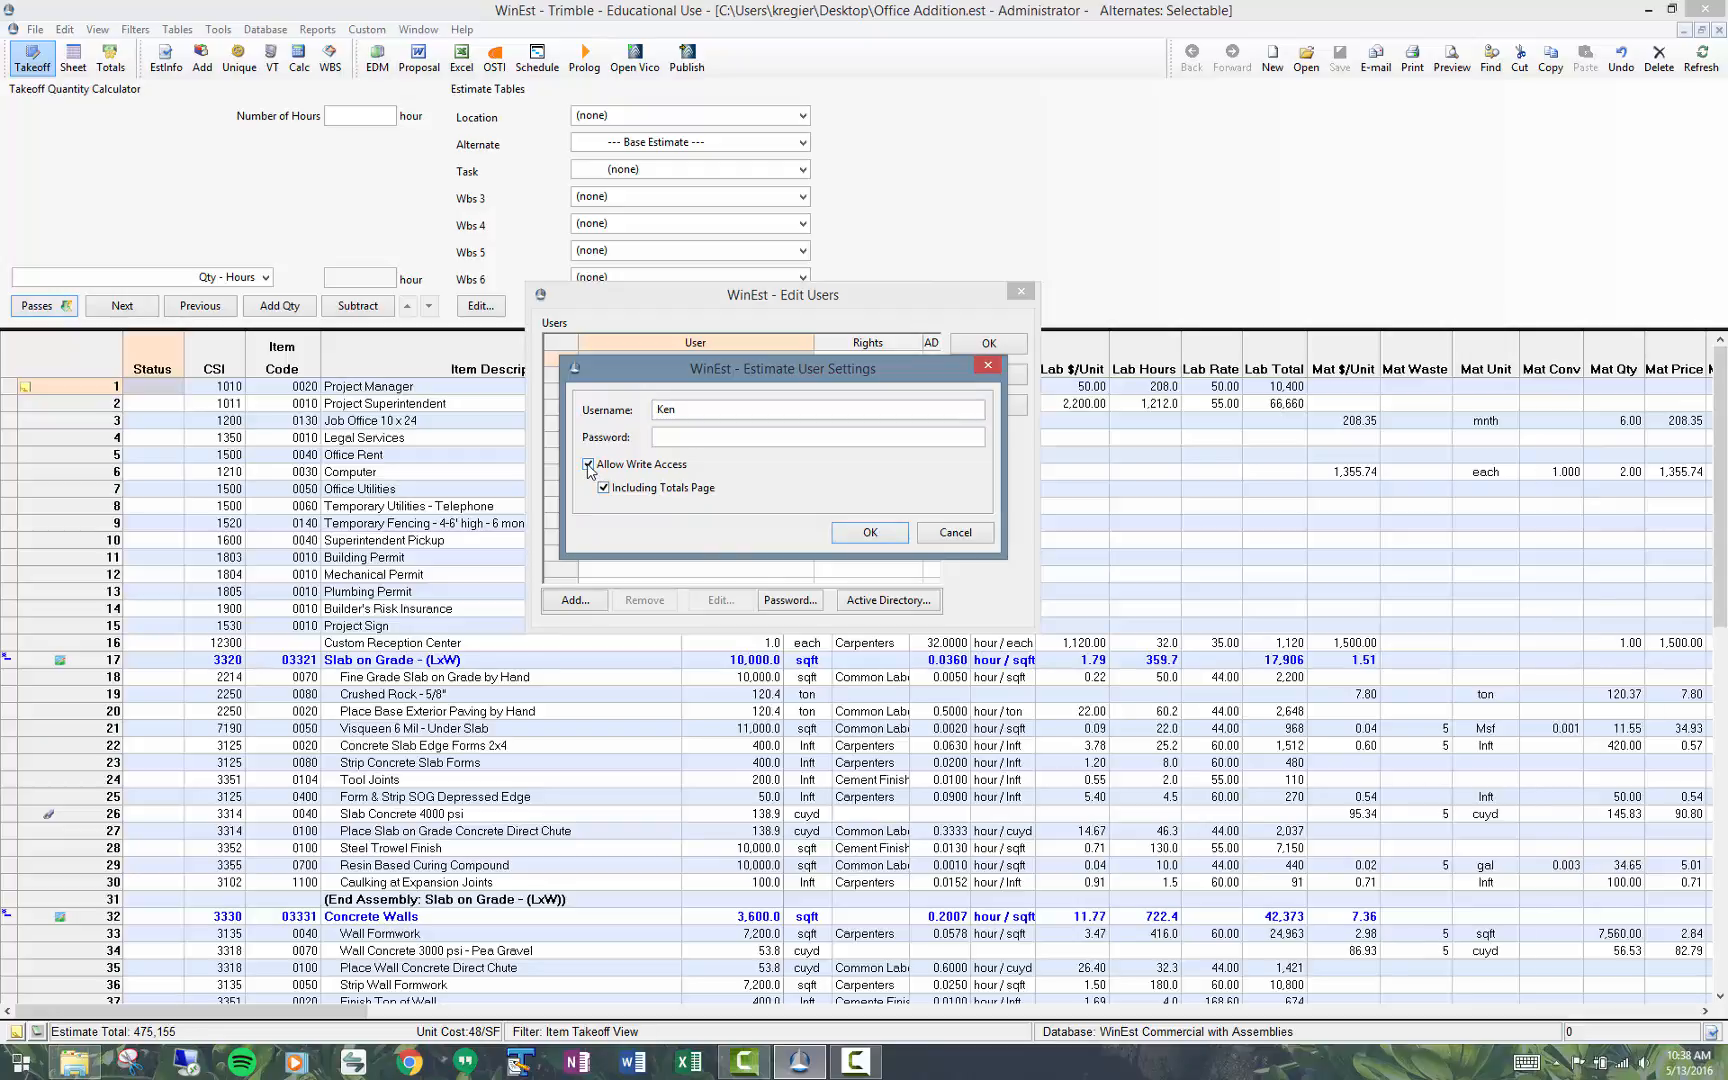
click(597, 465)
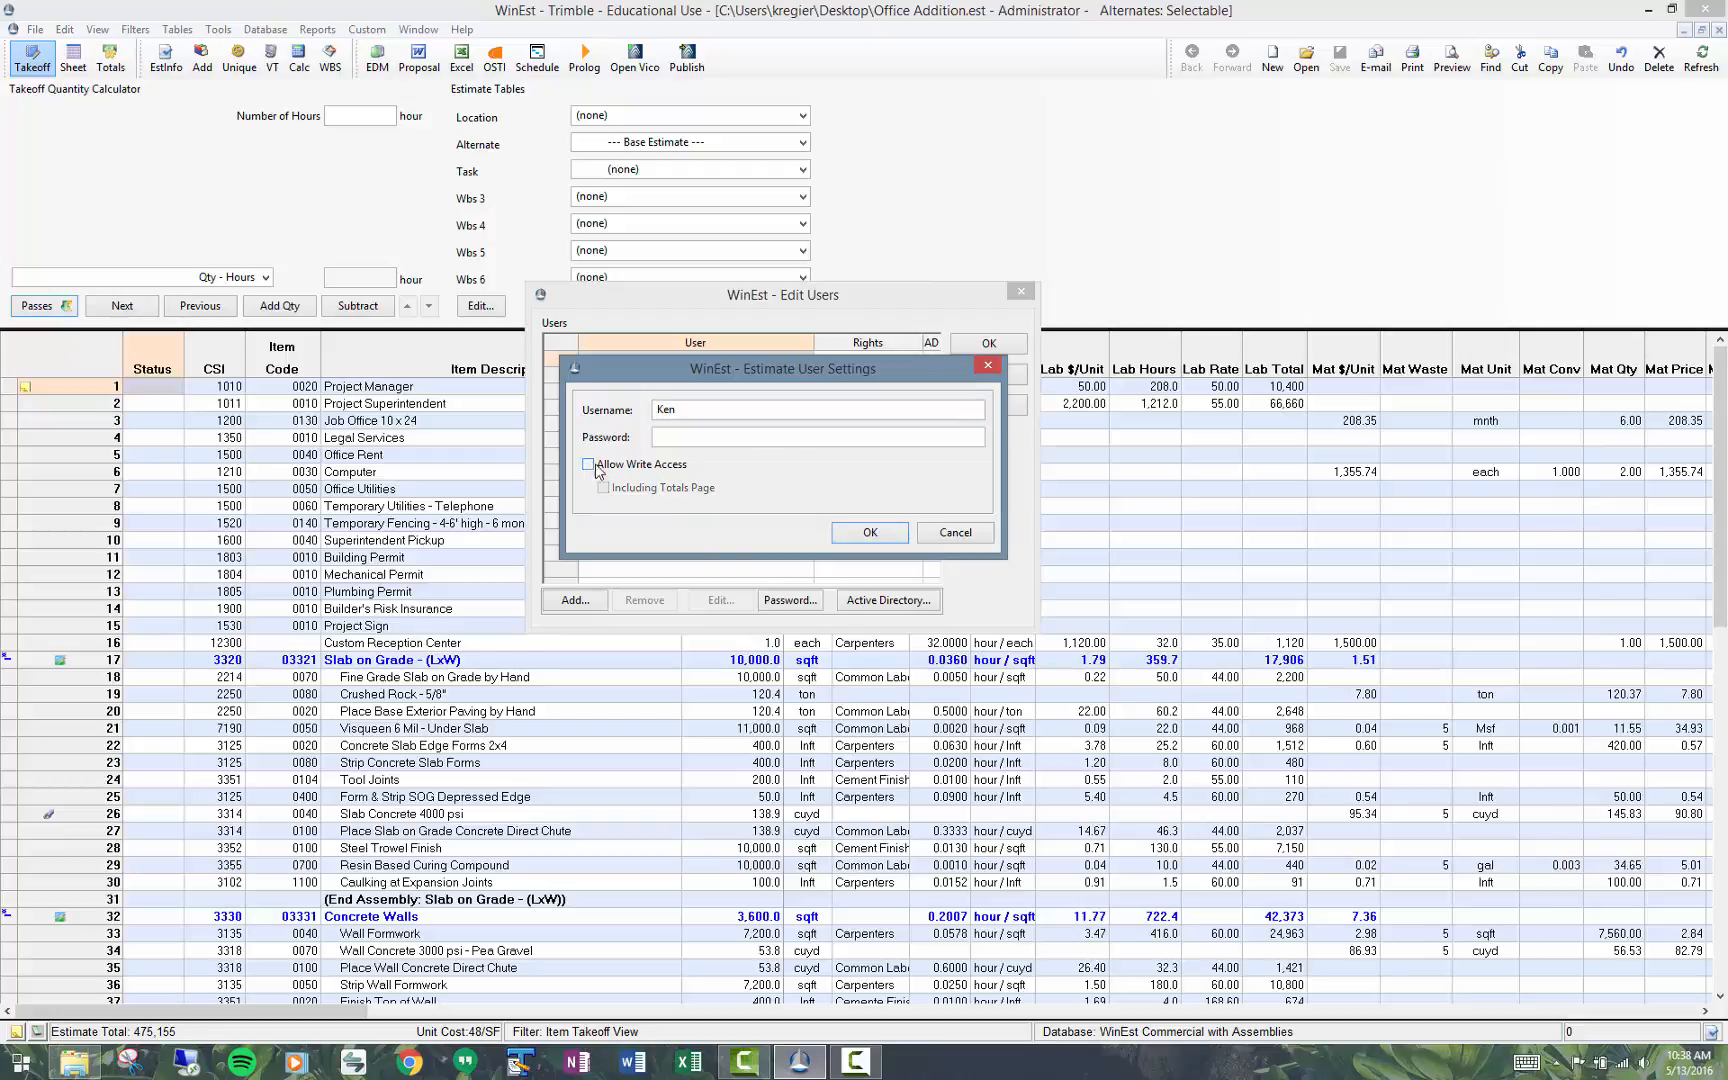
click(869, 532)
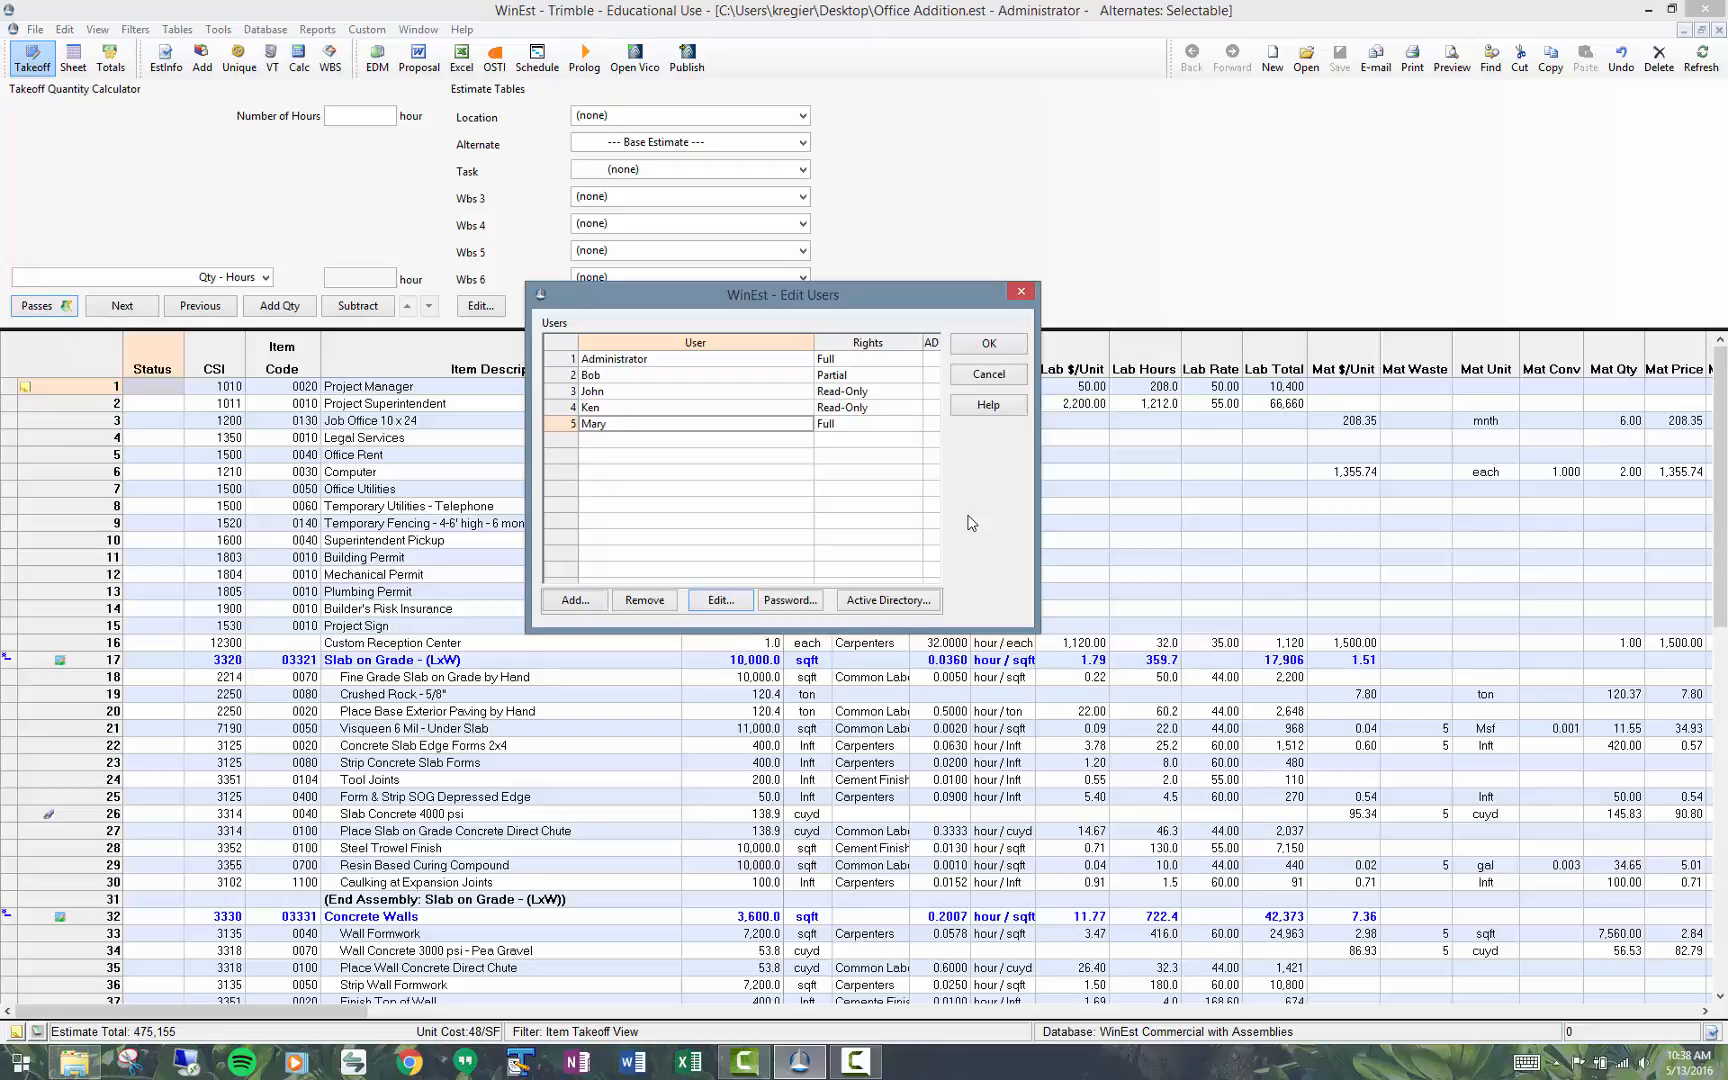
Step: View the Active Directory user import without adding anyone, and accept the edited user list
click(922, 604)
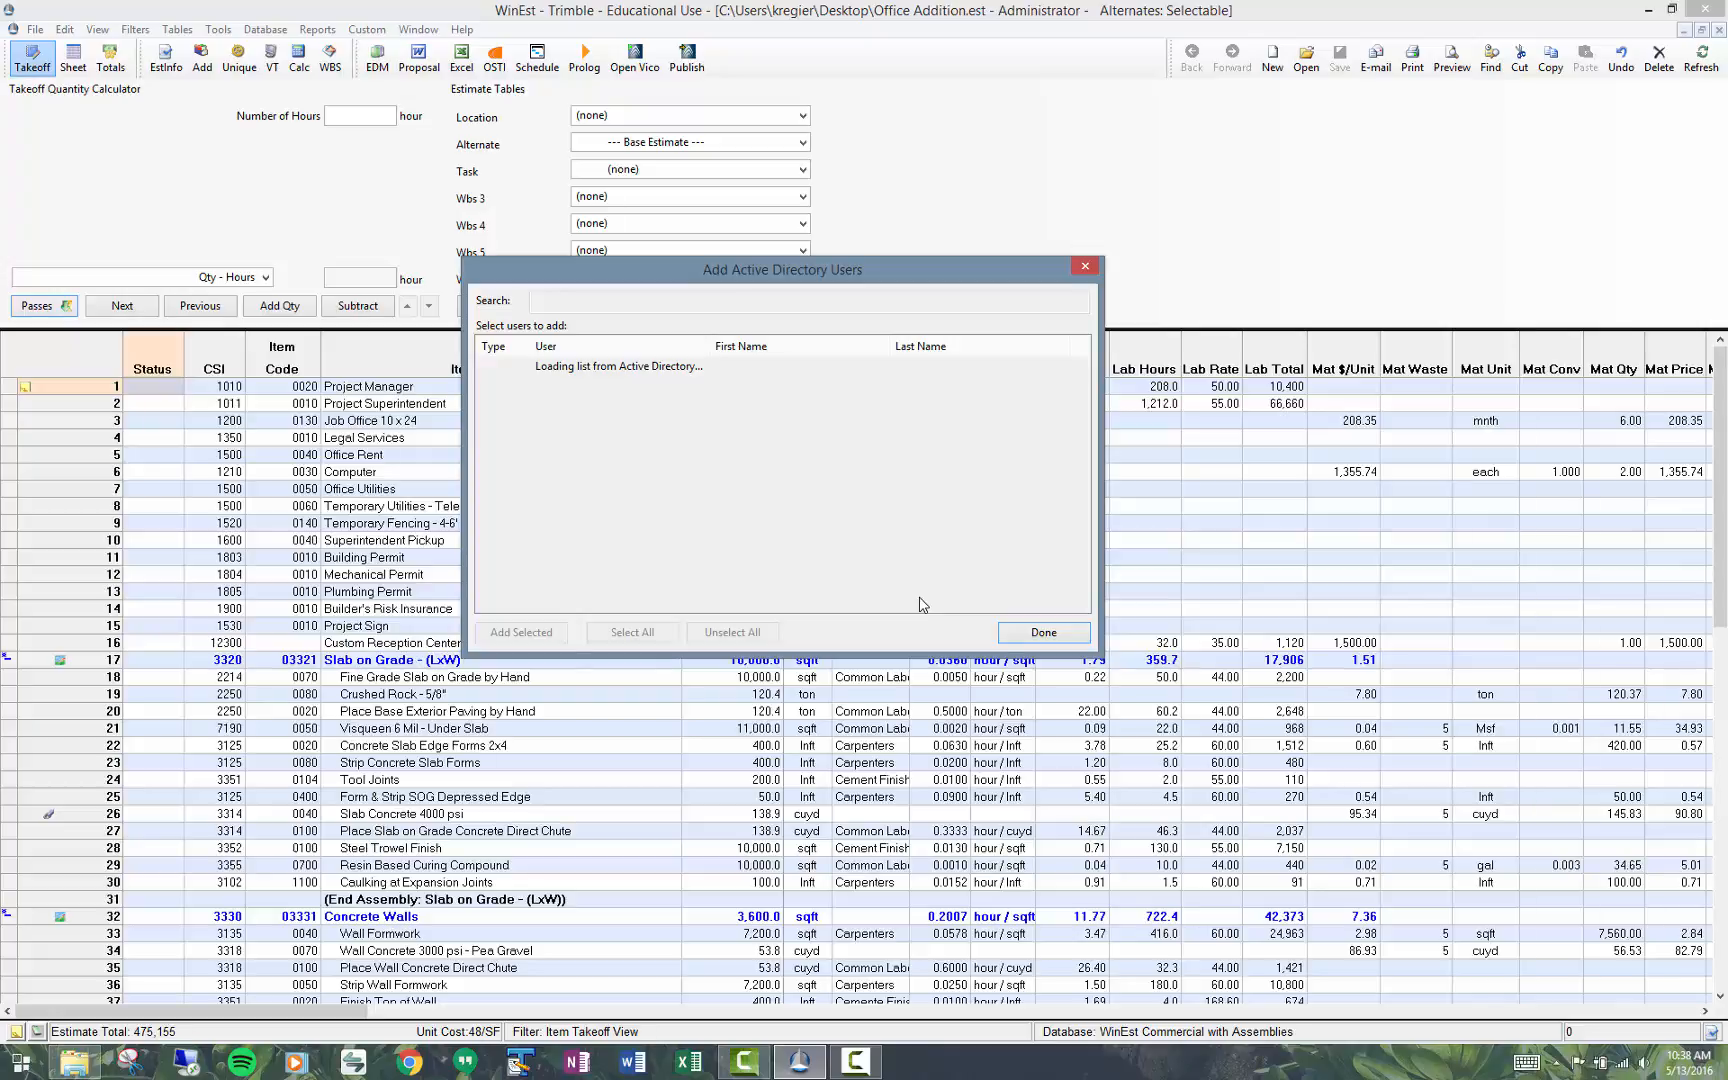
click(1055, 633)
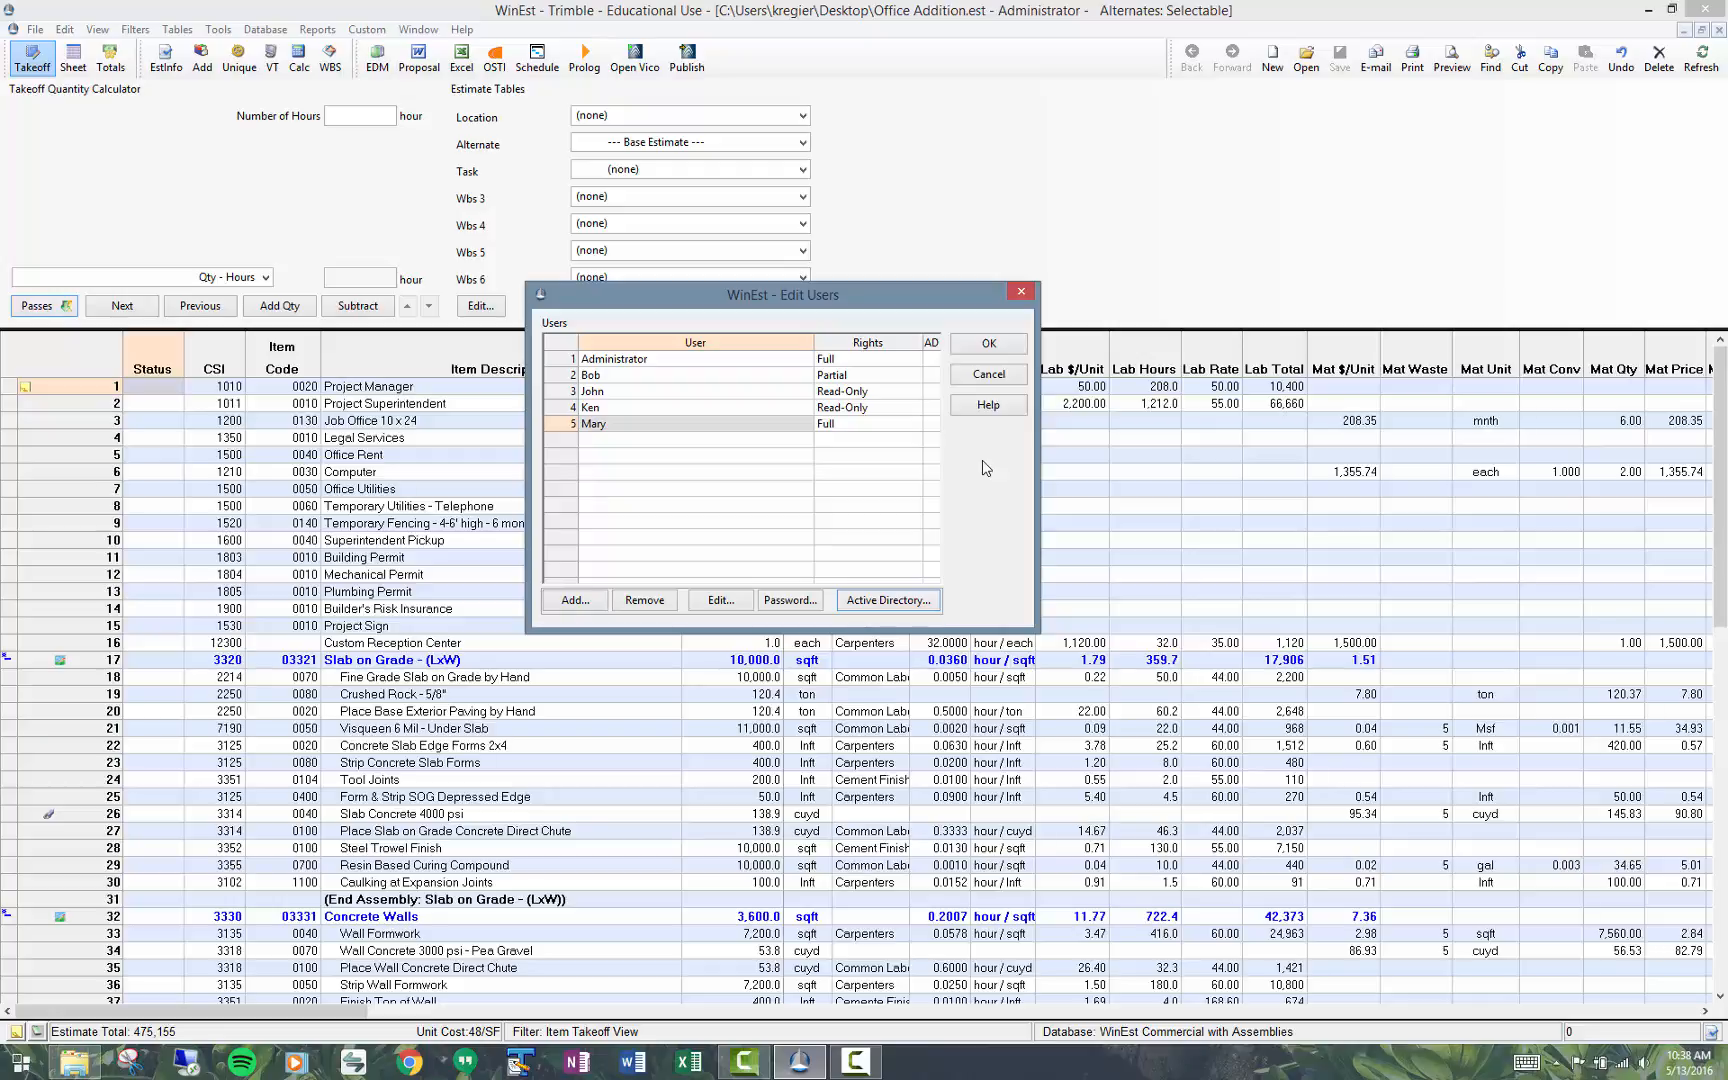
click(992, 348)
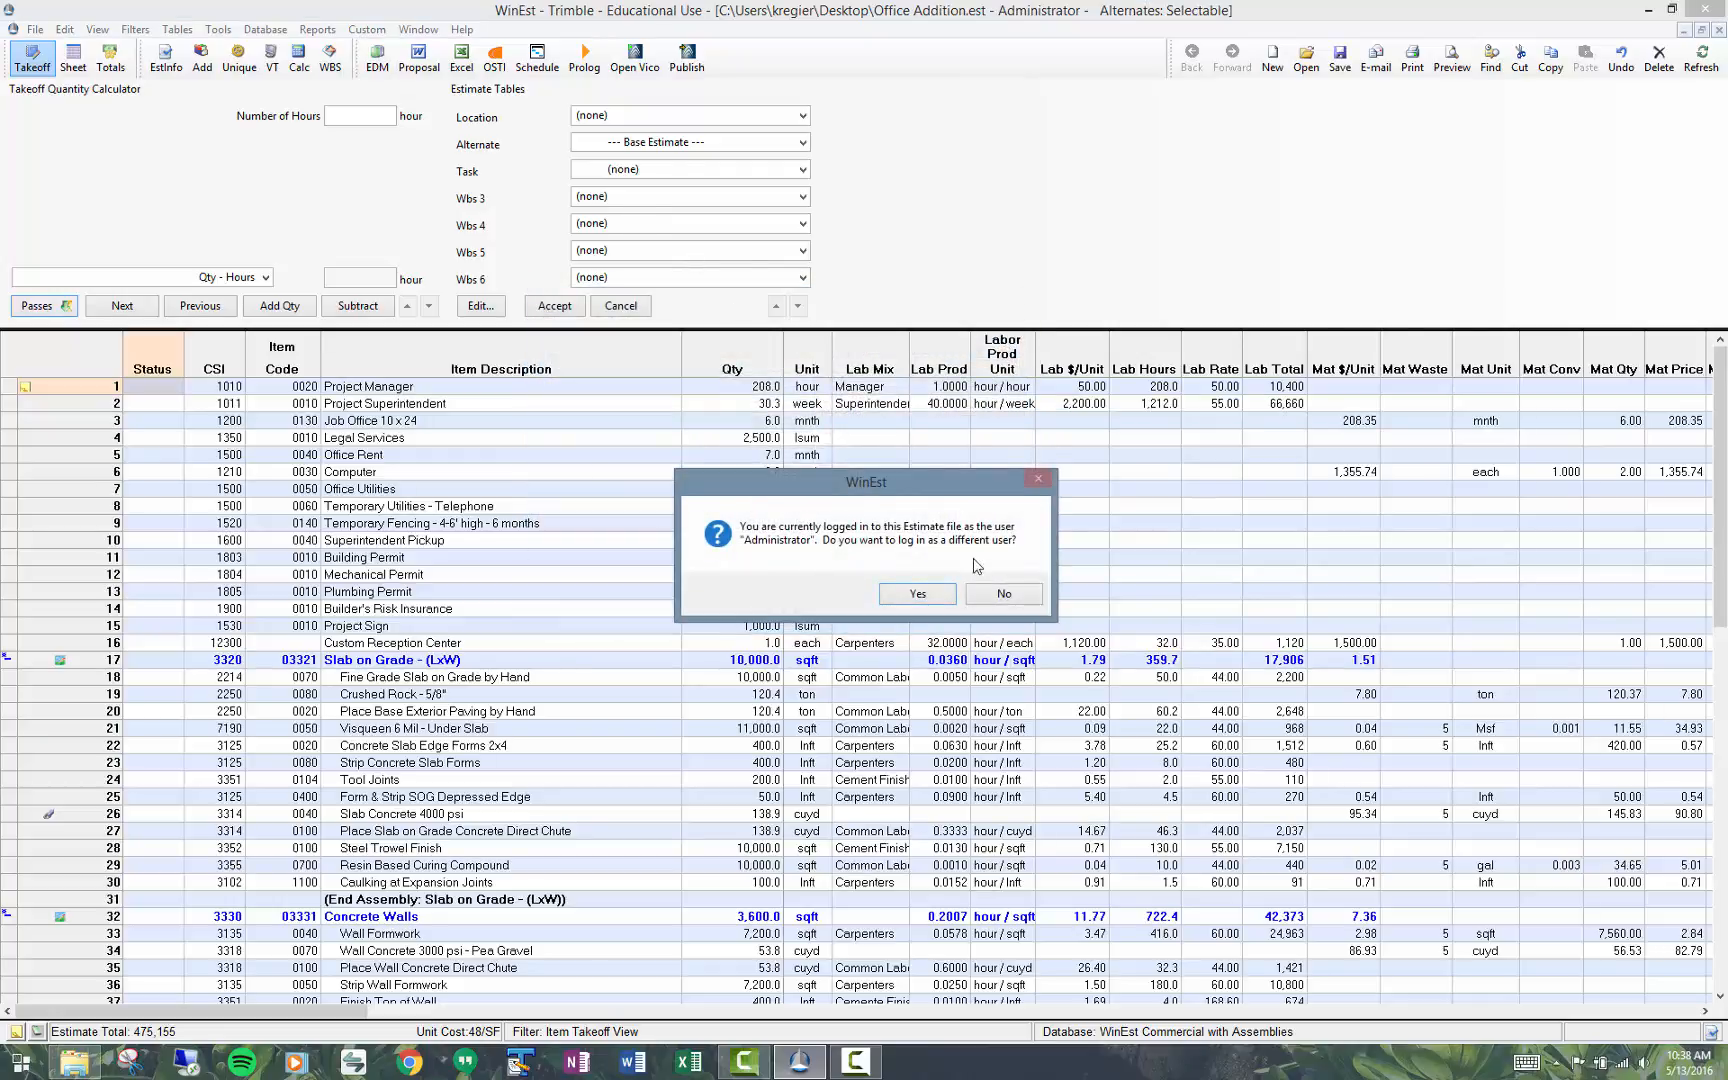
Step: Log in to the estimate file again as the Administrator user
click(926, 594)
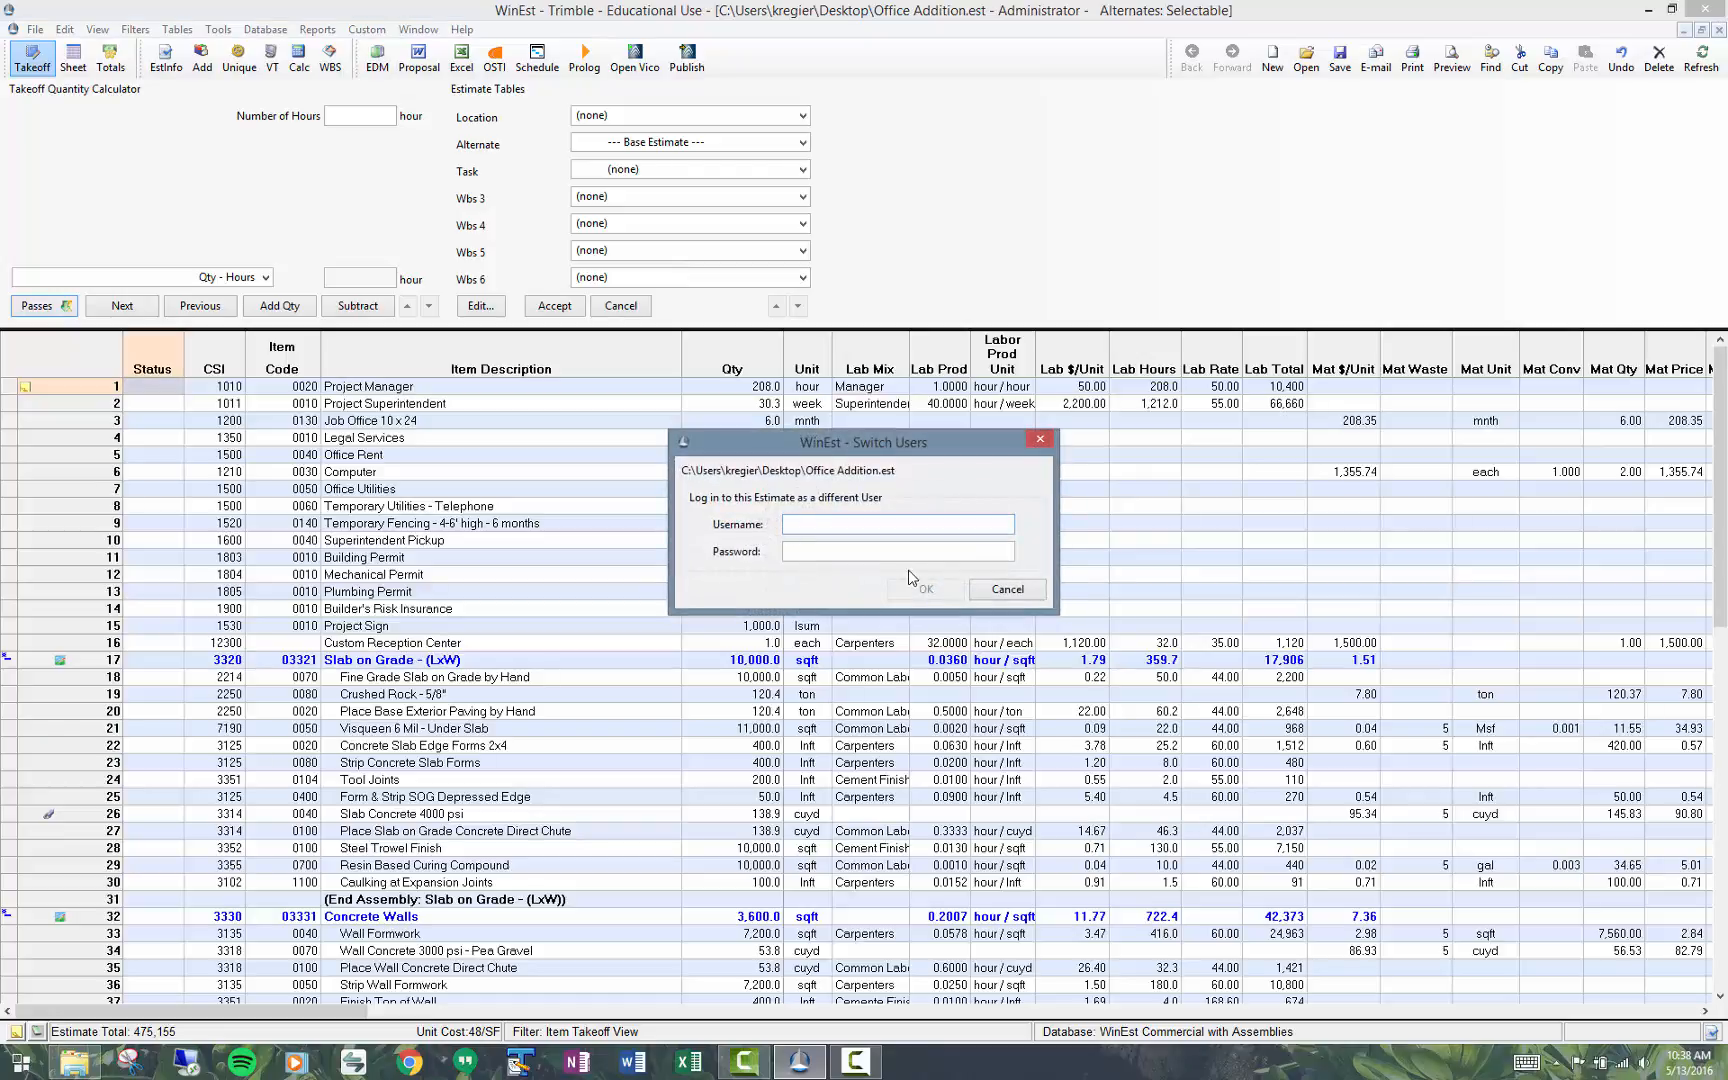
text(Administrator)
key(Return)
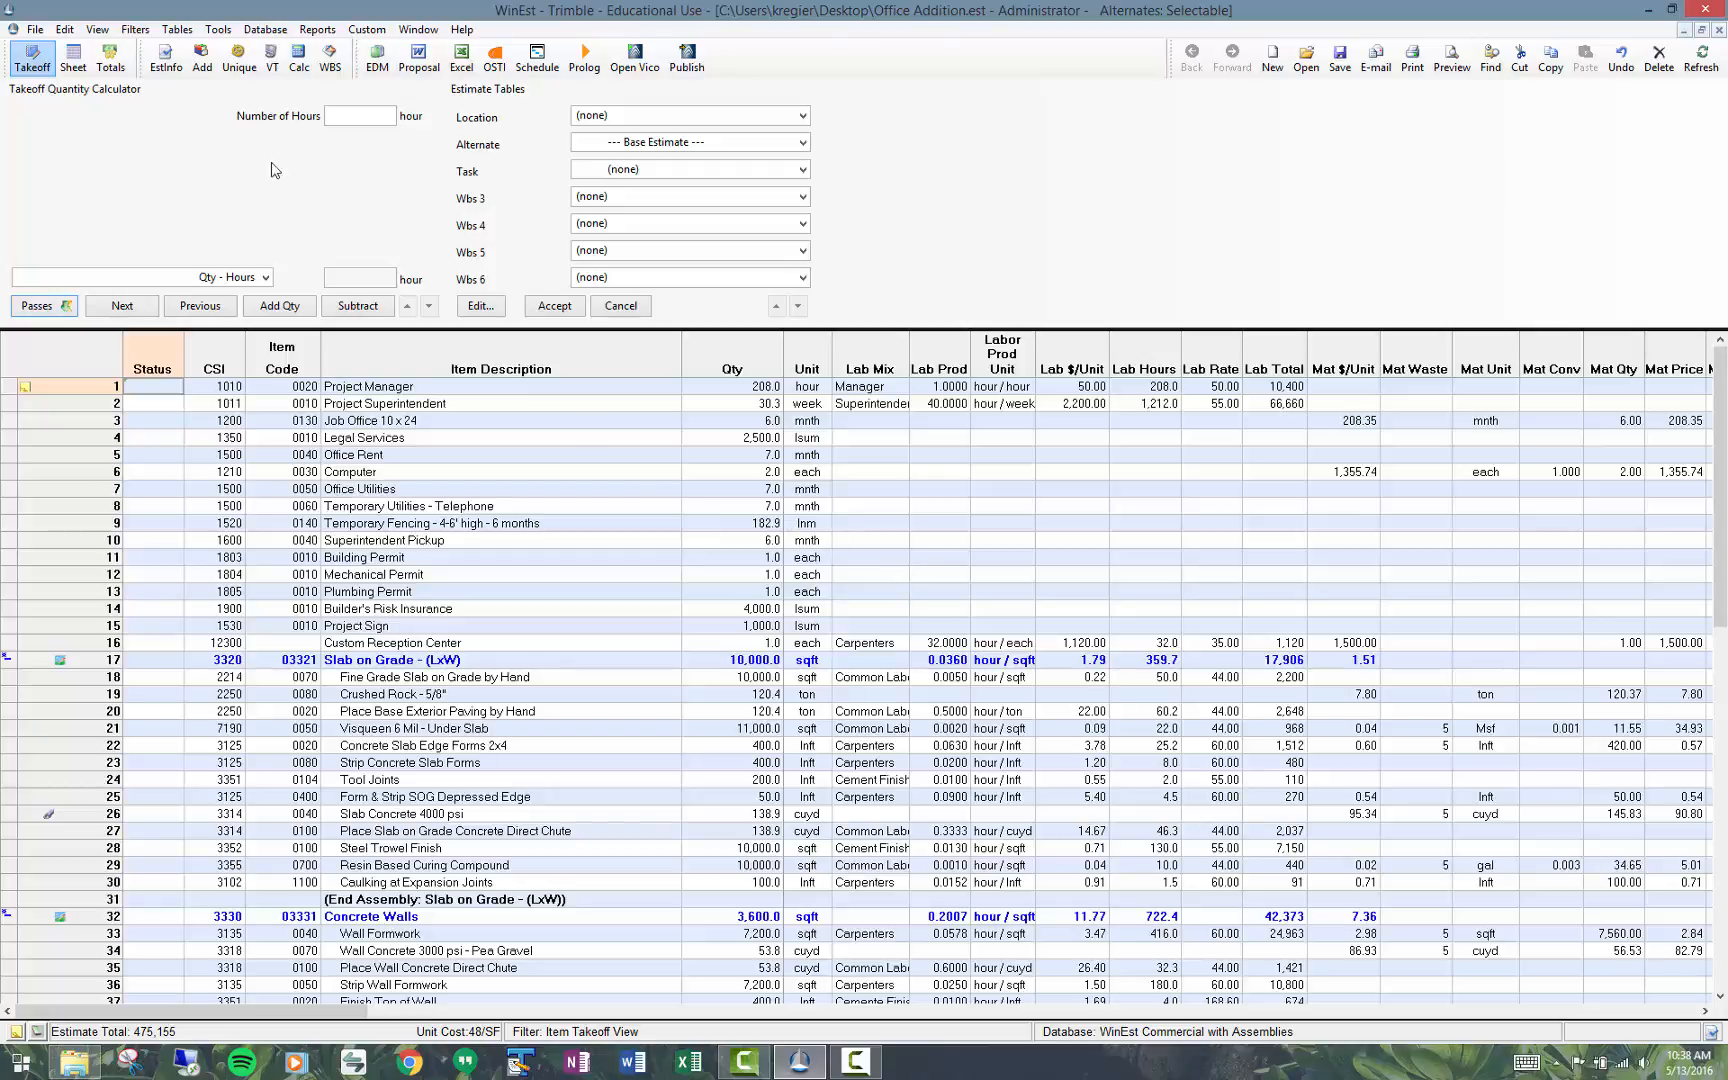
Step: Check the Folders and Files preferences and close them without changes
click(217, 31)
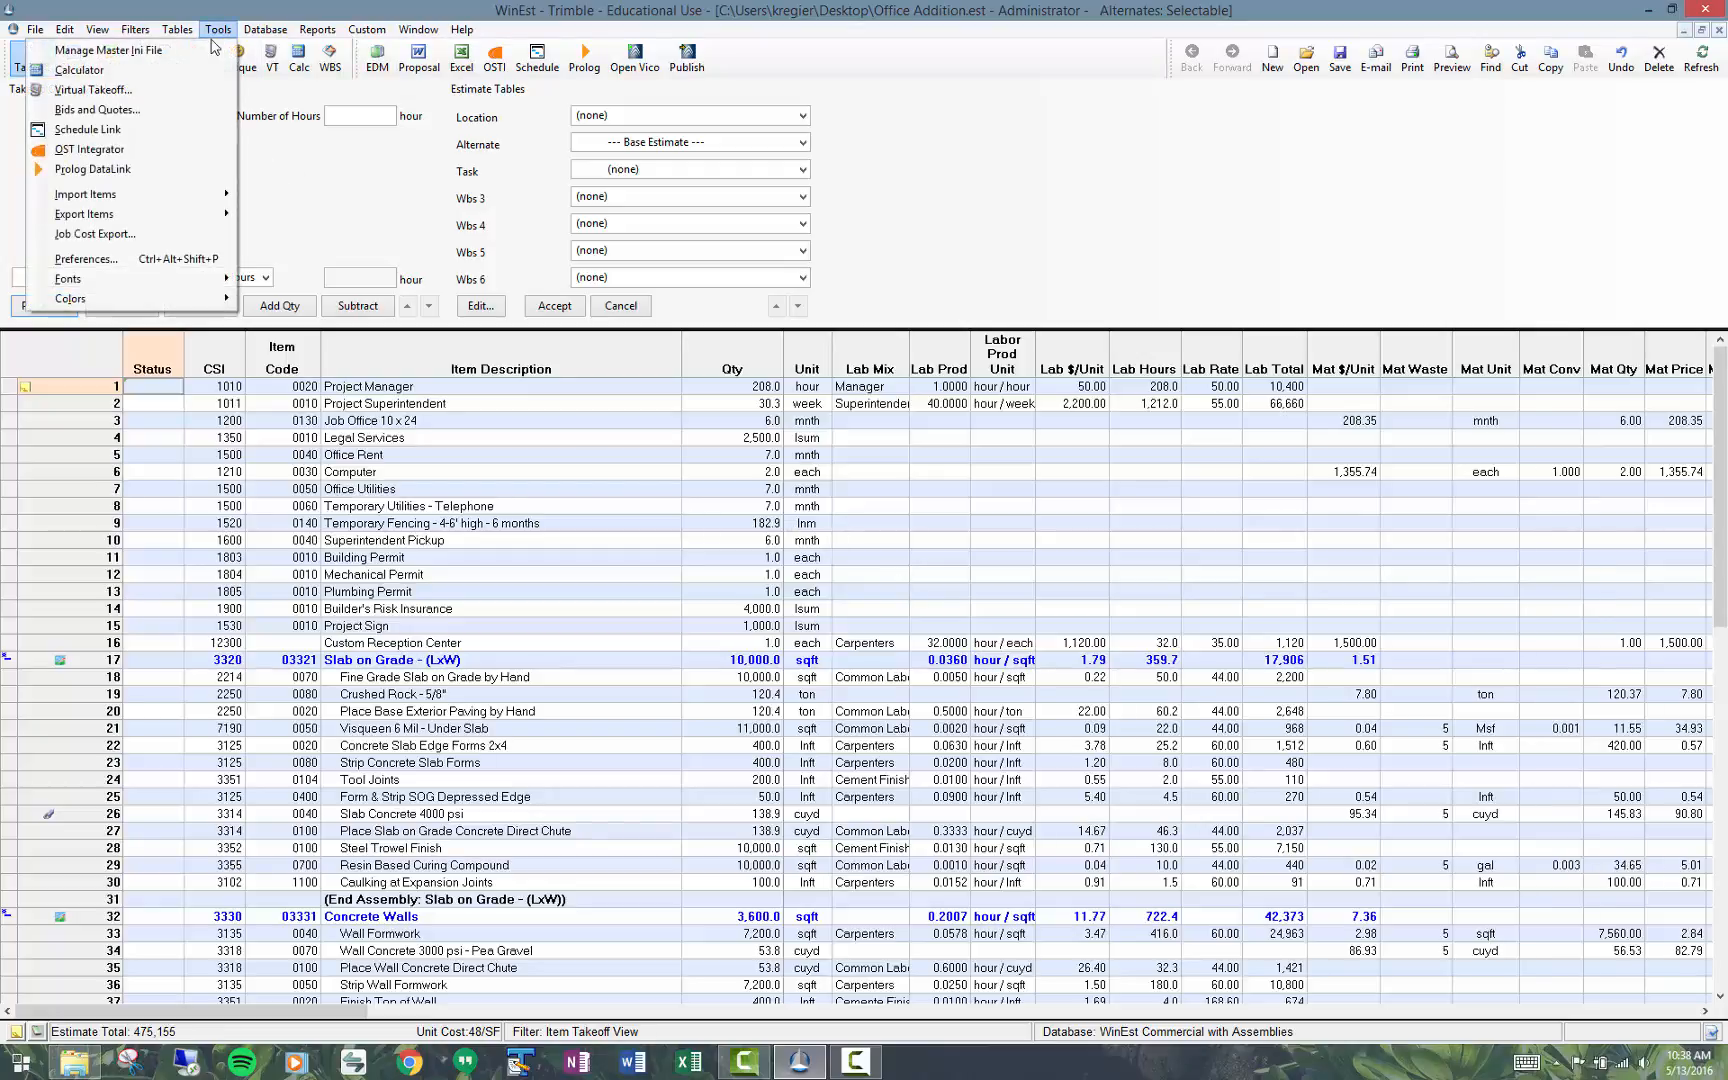
click(86, 259)
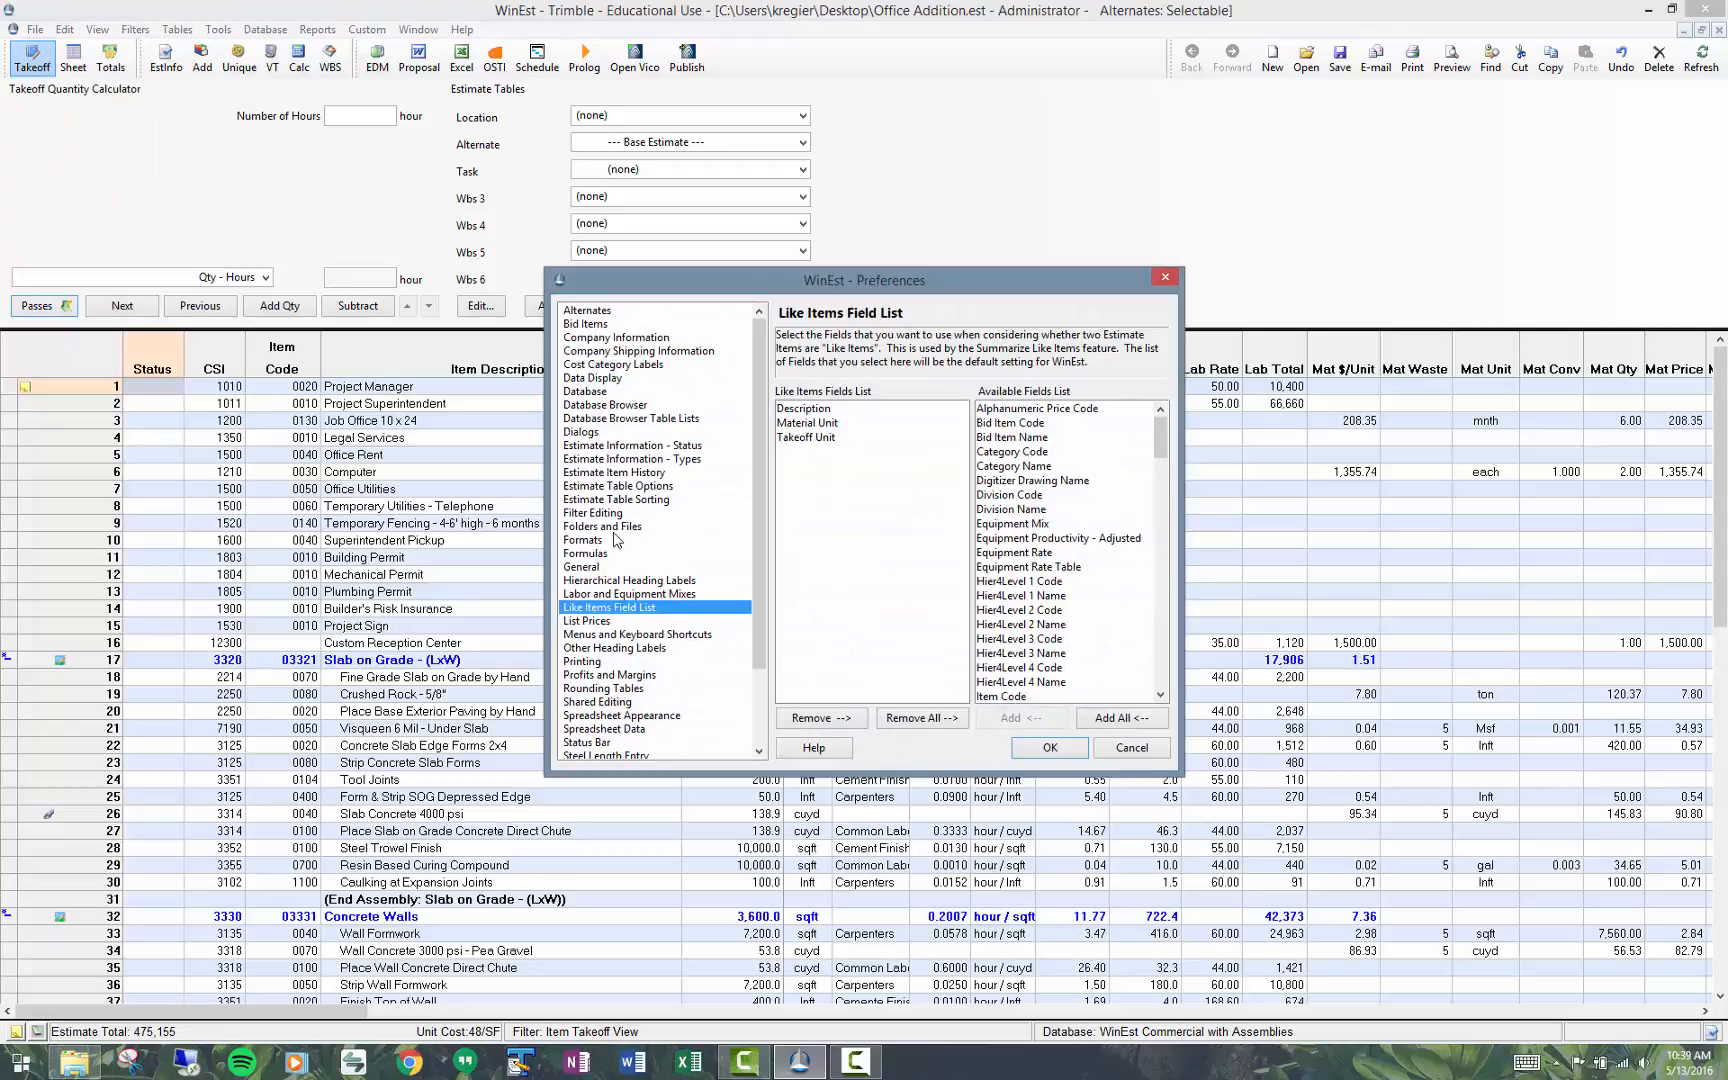
click(615, 529)
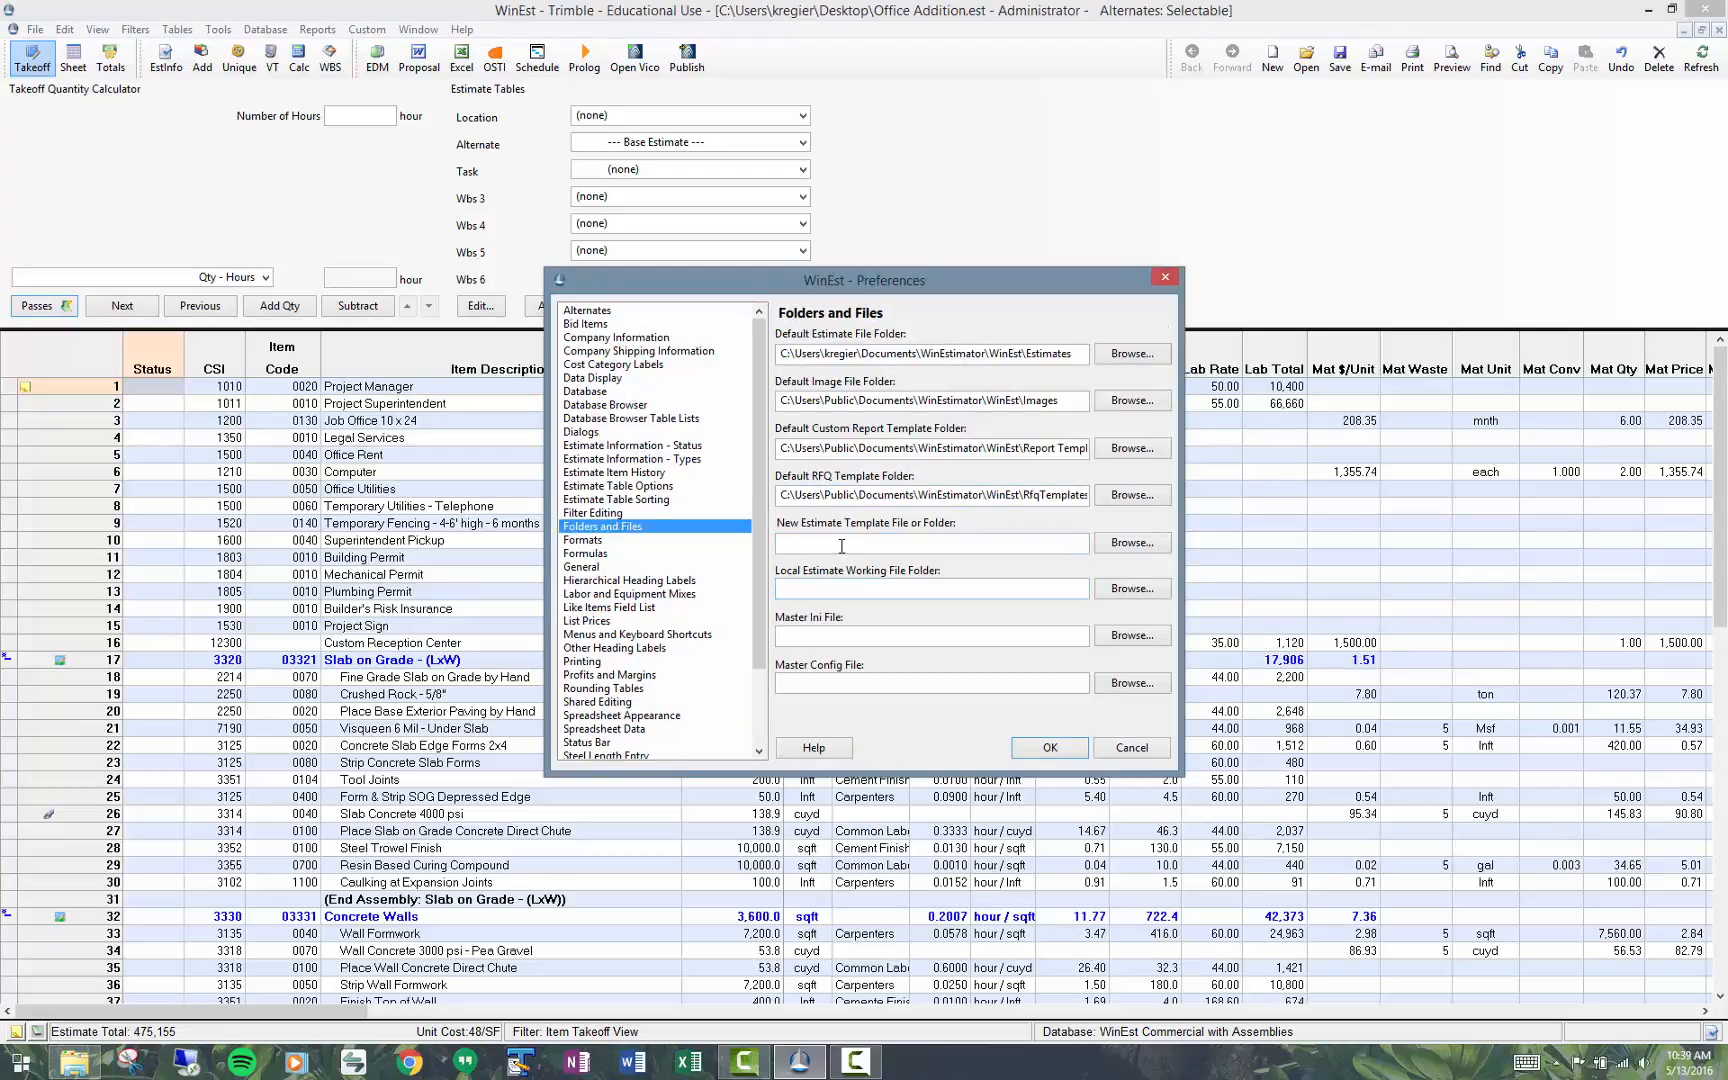
click(1165, 277)
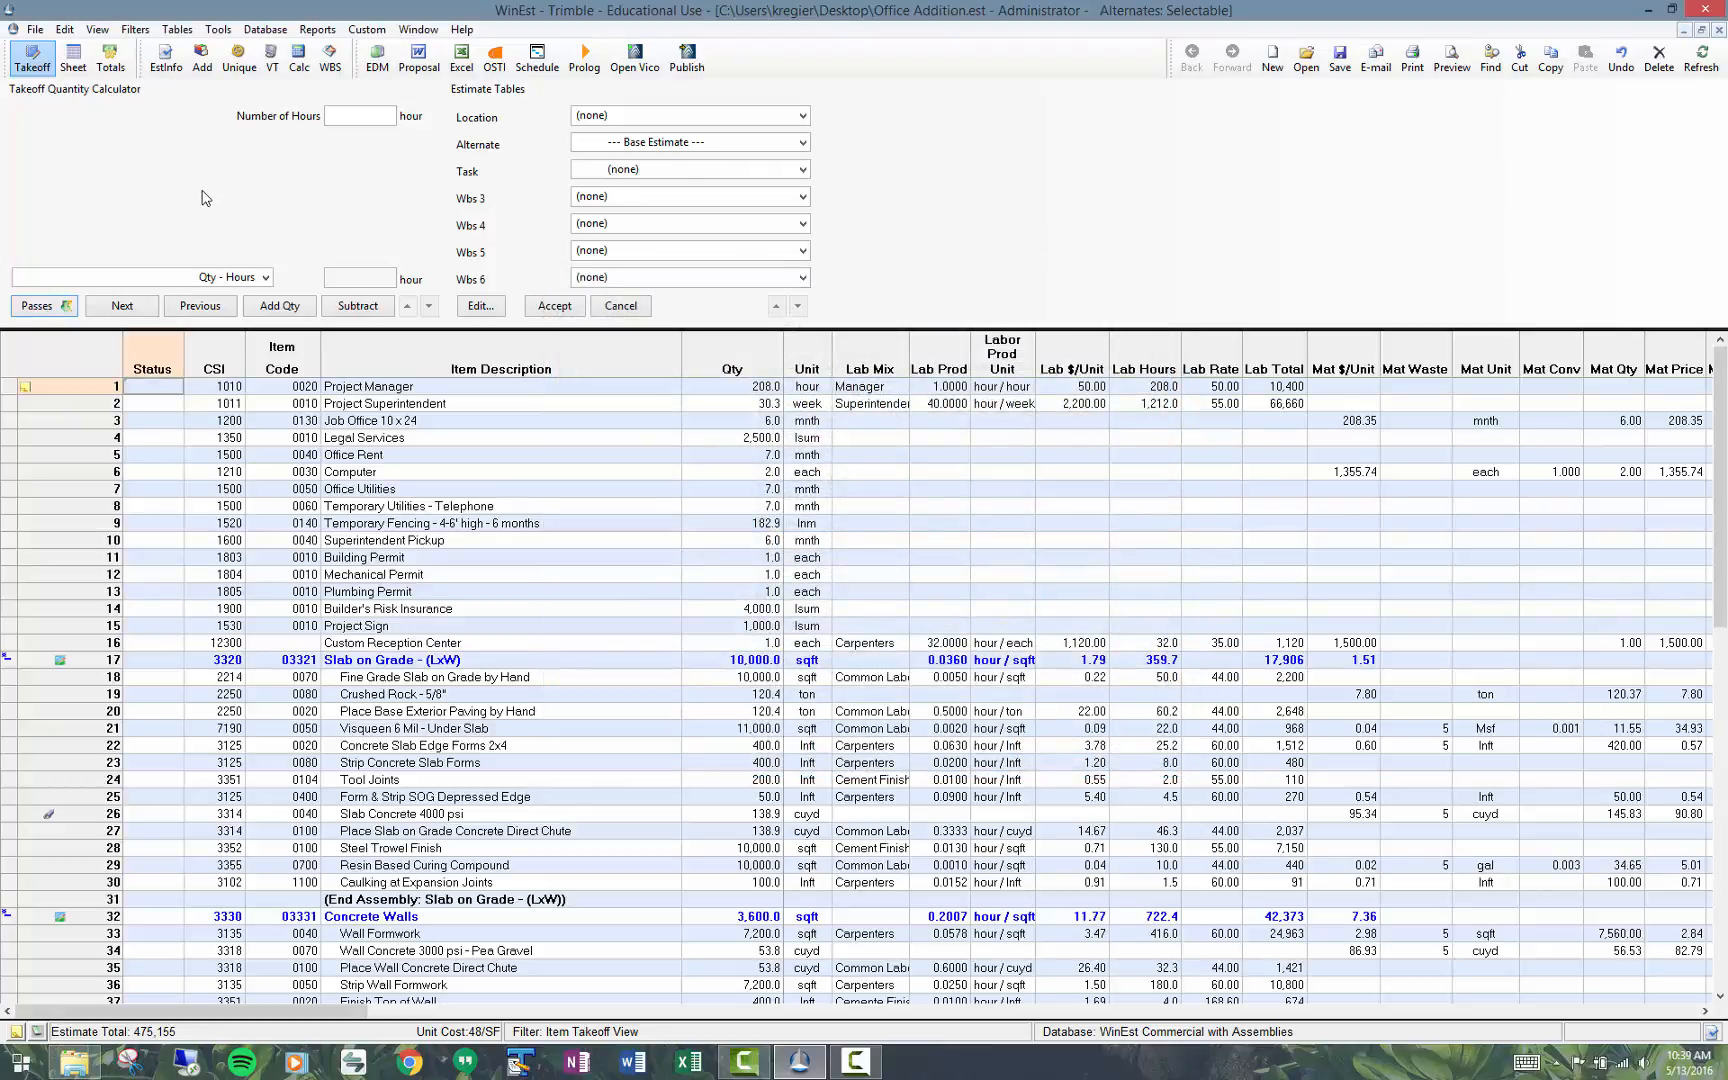
Step: In the estimate's security settings, disable Lock Items by Owner, enable automatic Active Directory login, and stay logged in as Administrator
click(34, 30)
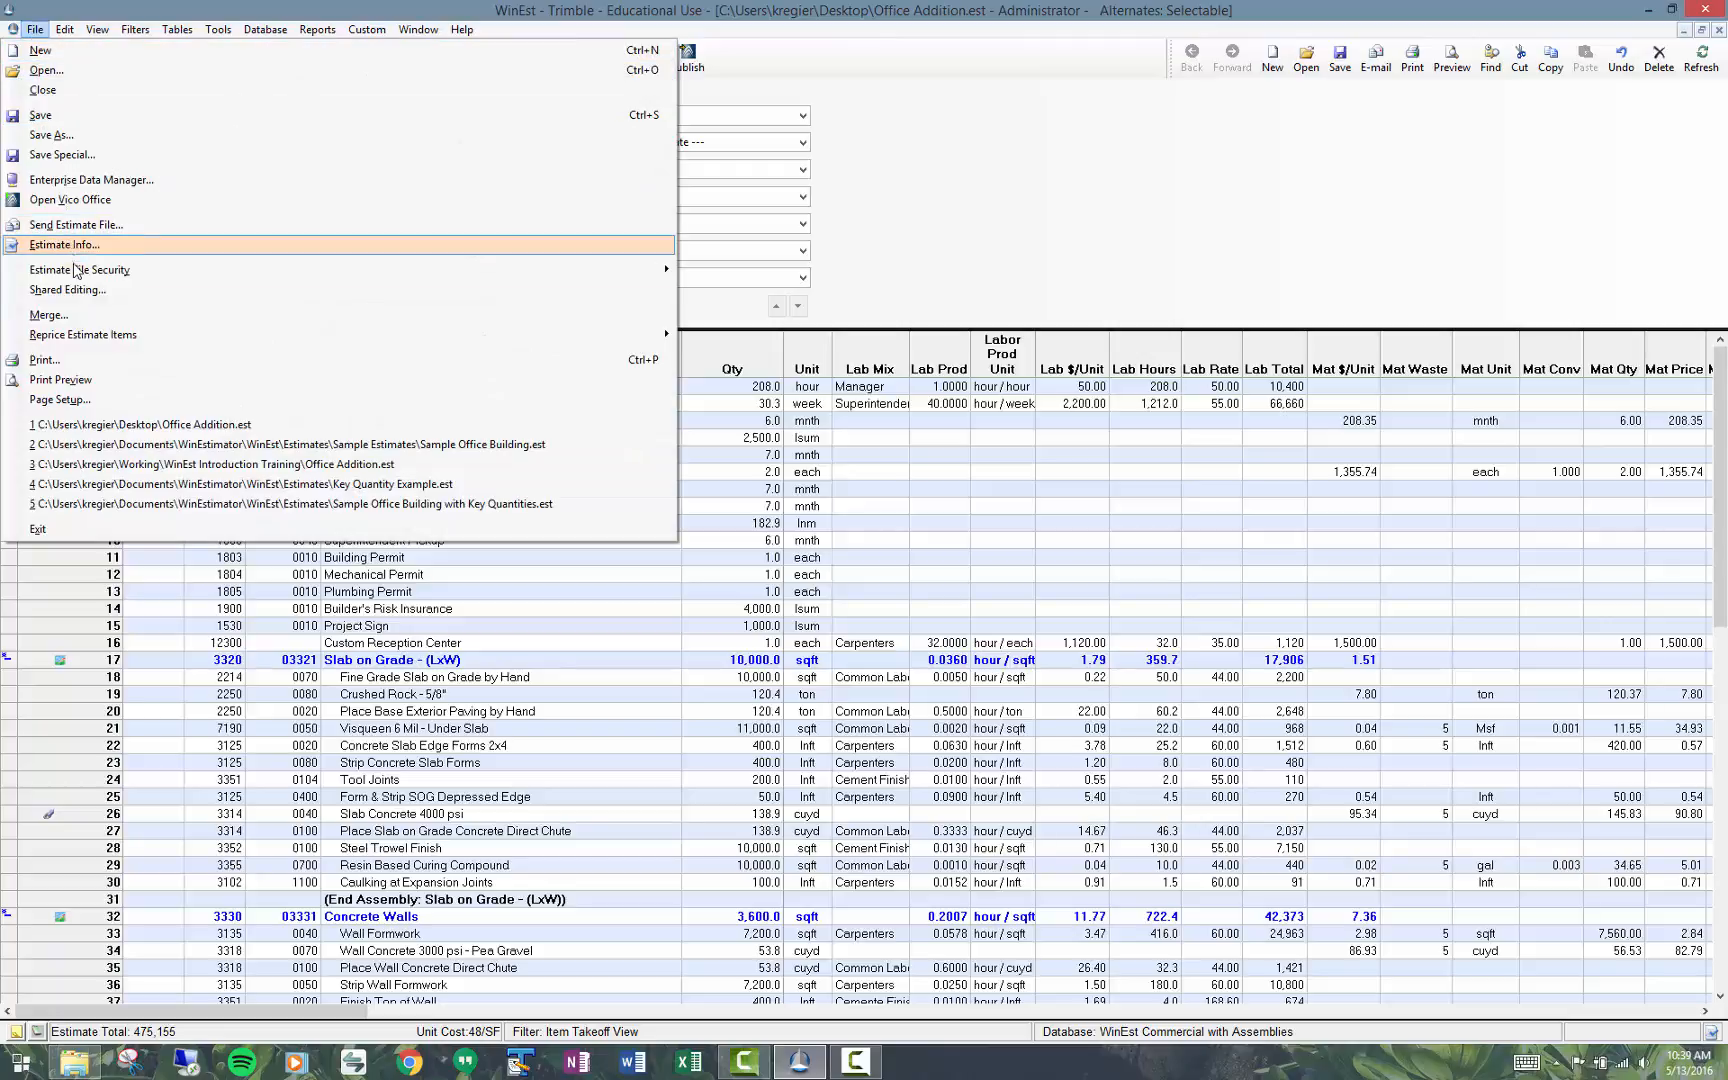
mouse_move(79, 271)
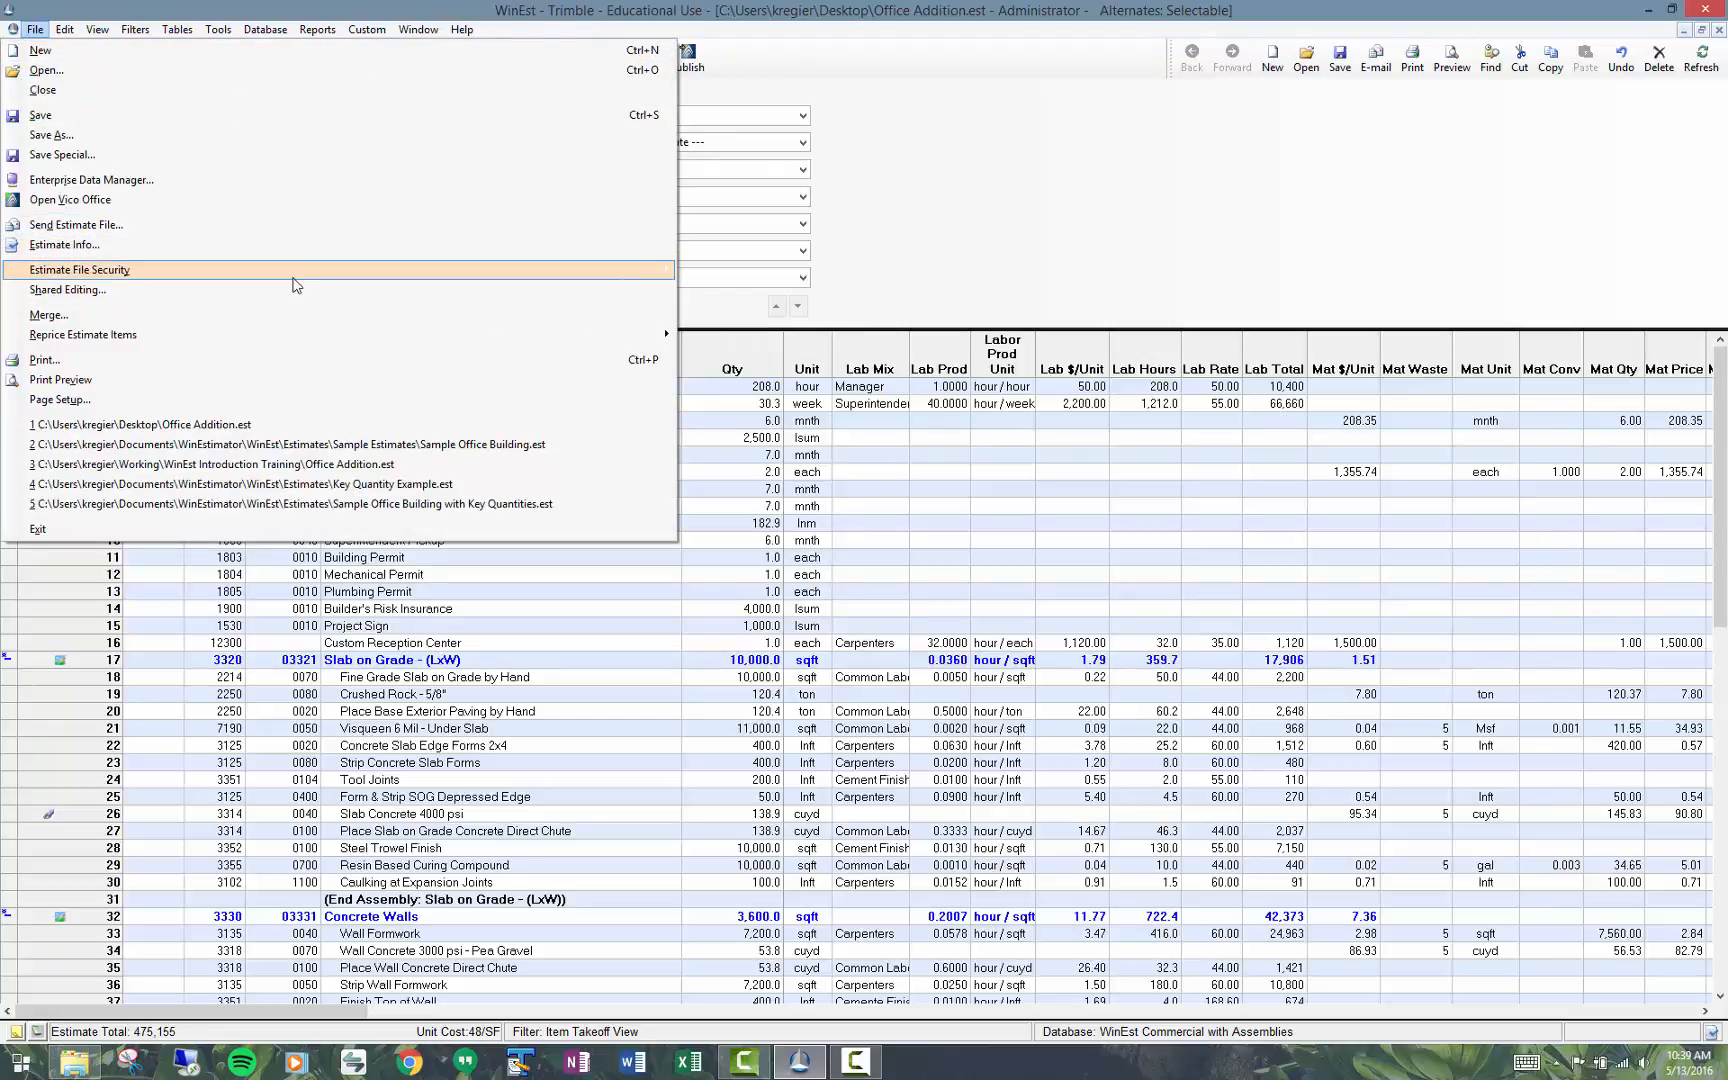
click(752, 331)
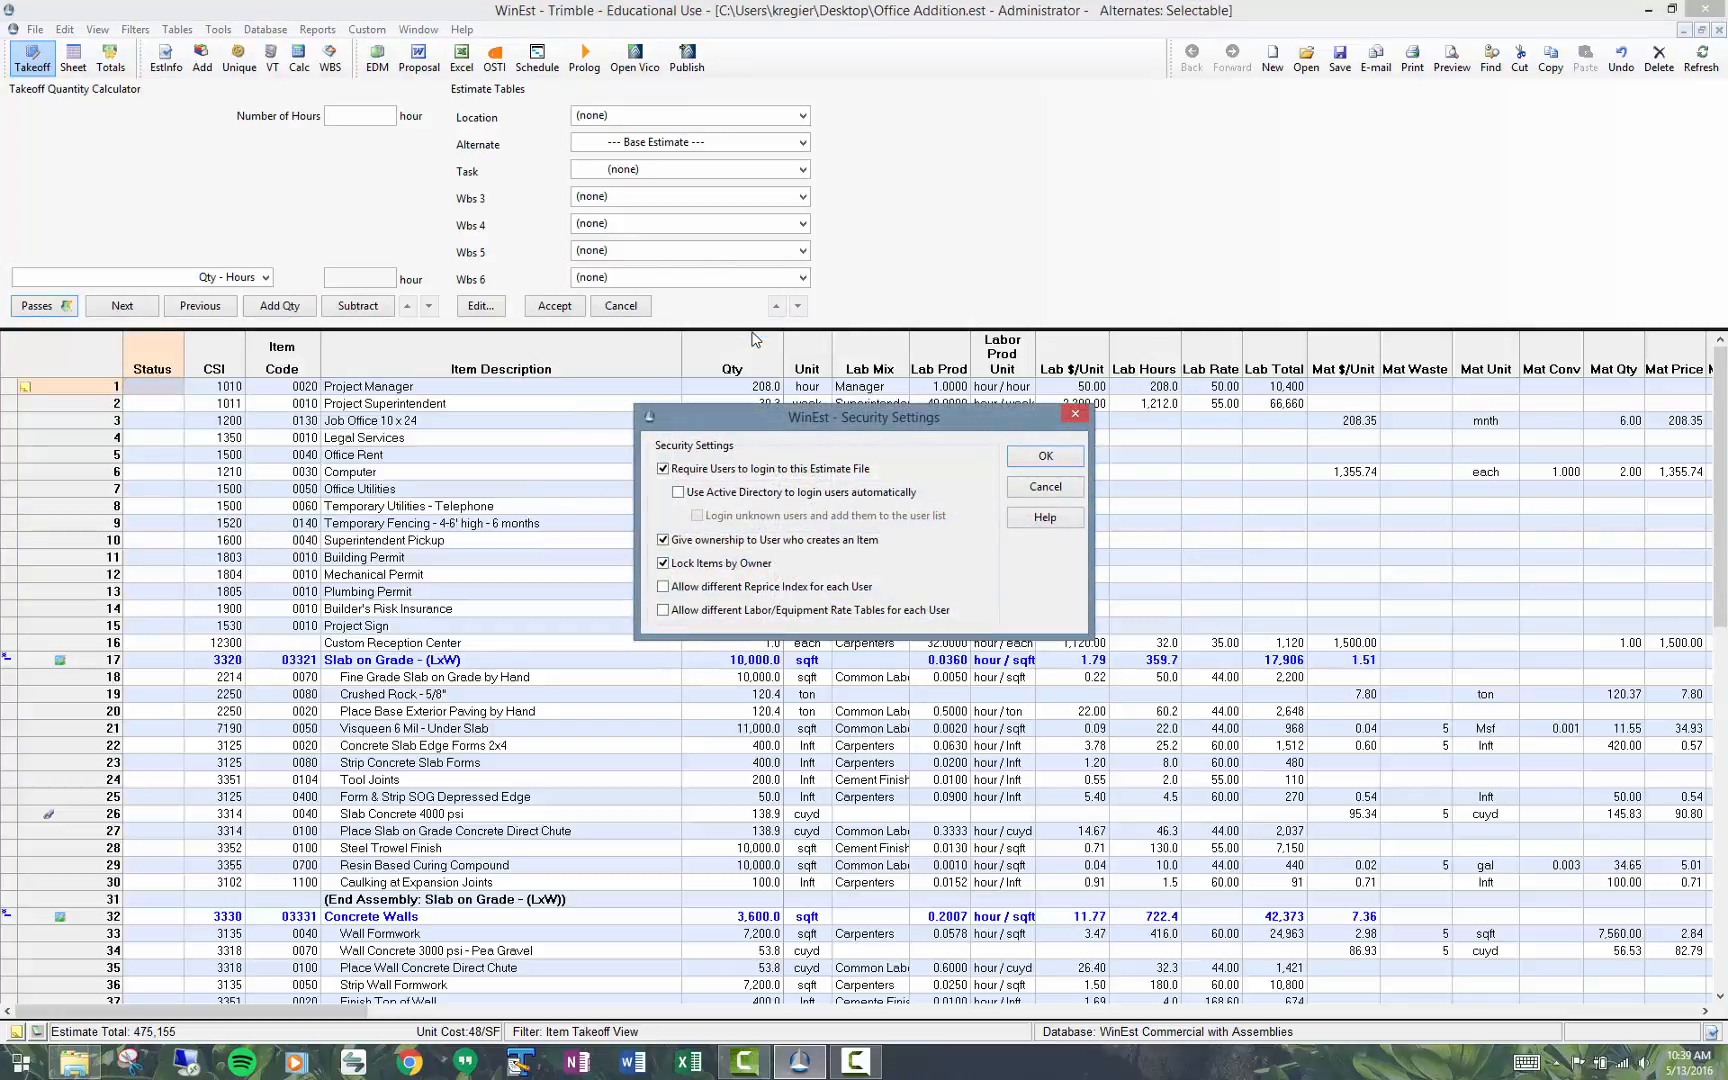
click(664, 565)
click(679, 493)
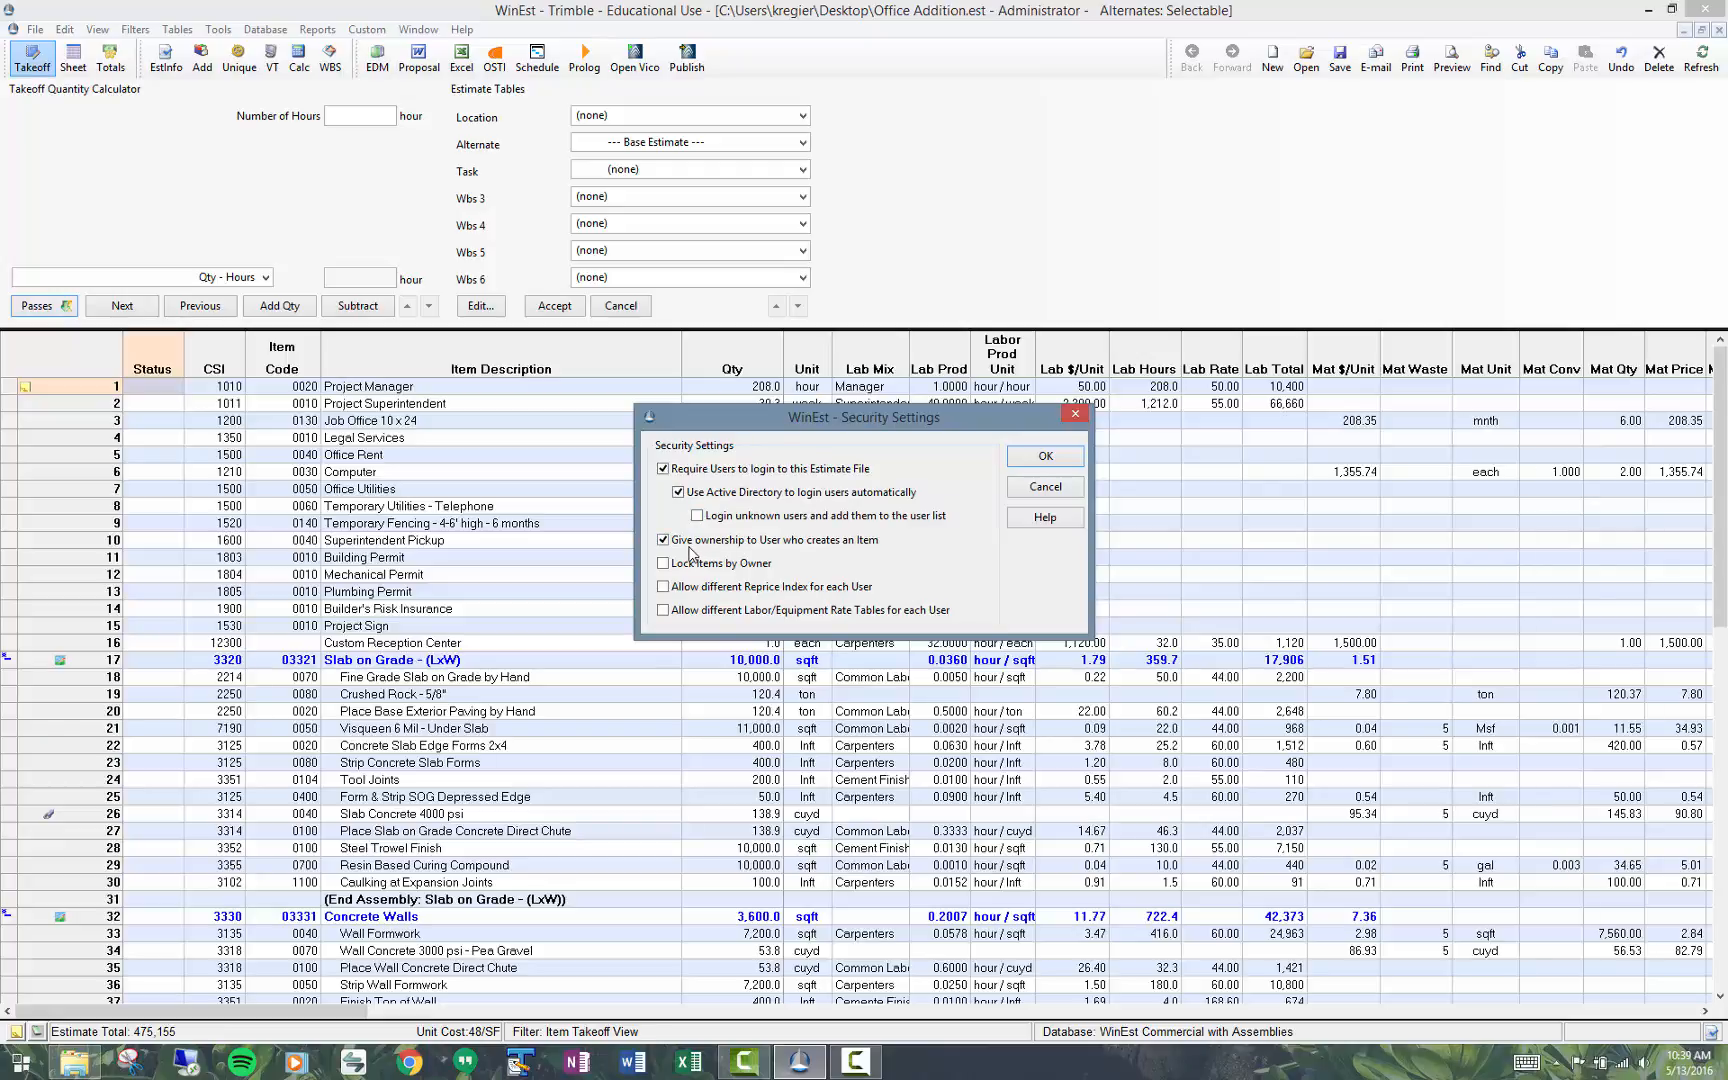
click(1047, 457)
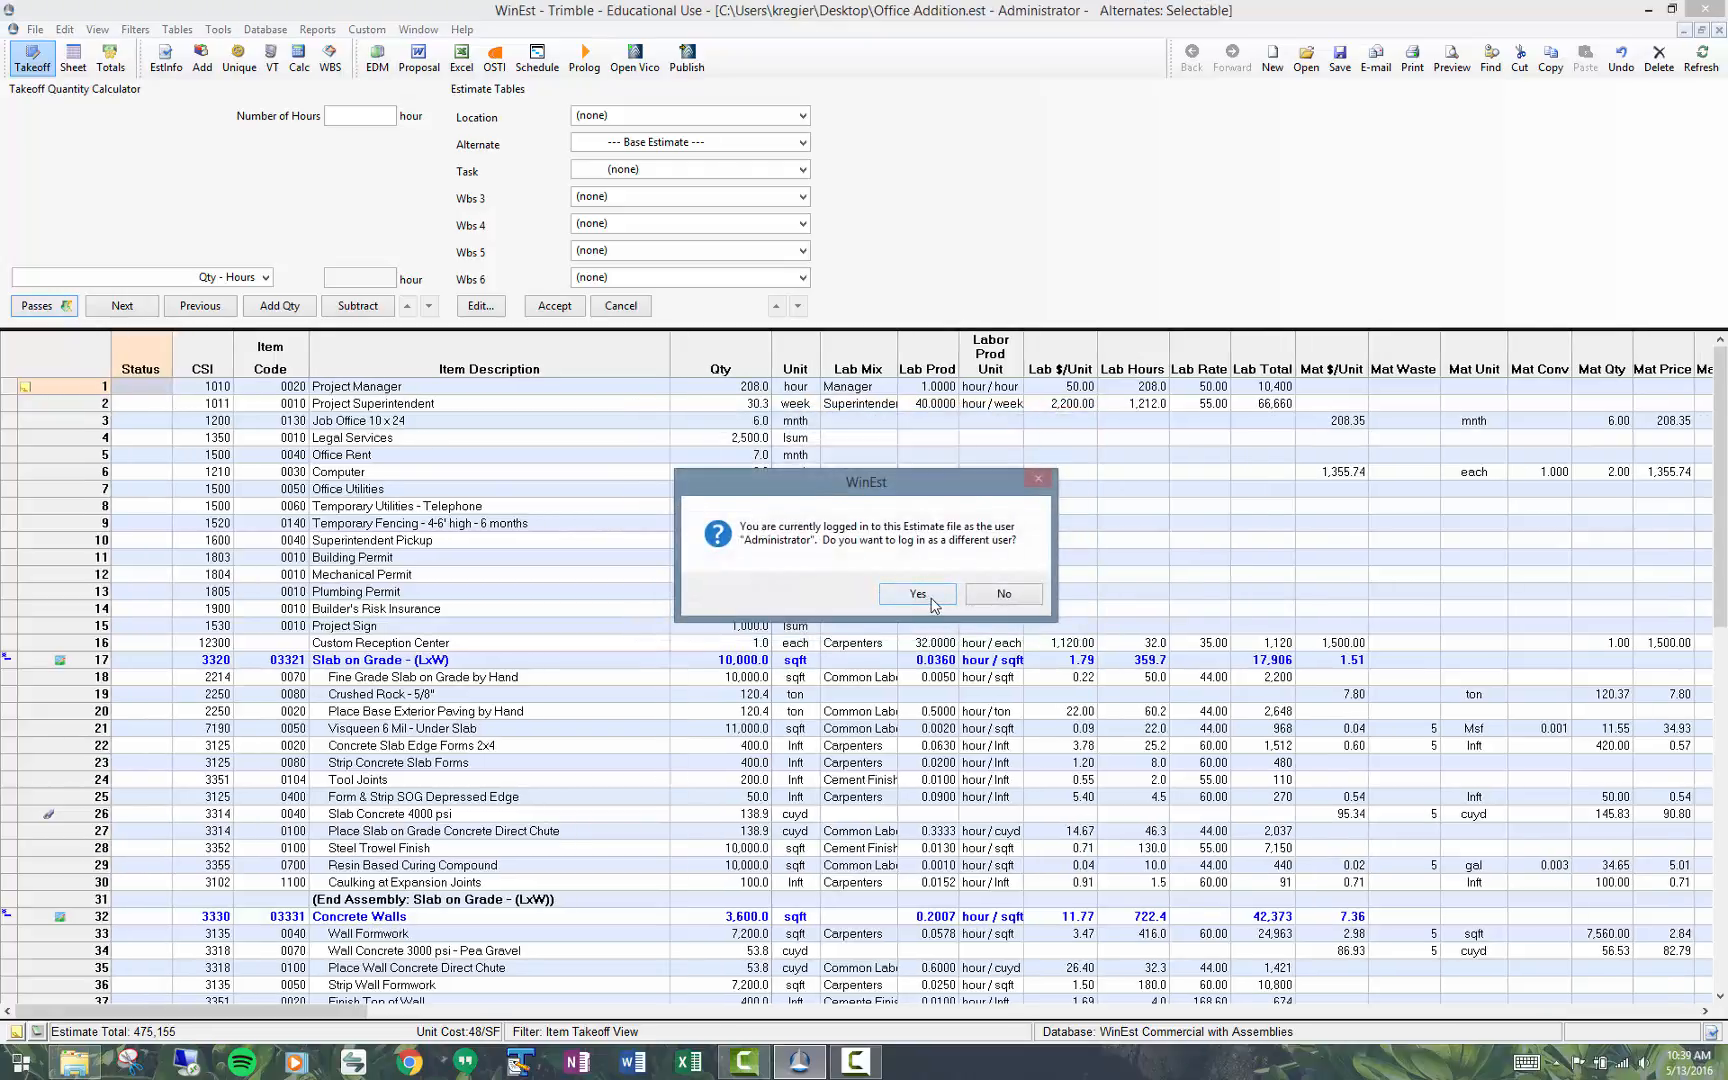
click(1008, 600)
Step: Insert a column for the Owner field before the Status column, keeping the label Owner
click(155, 358)
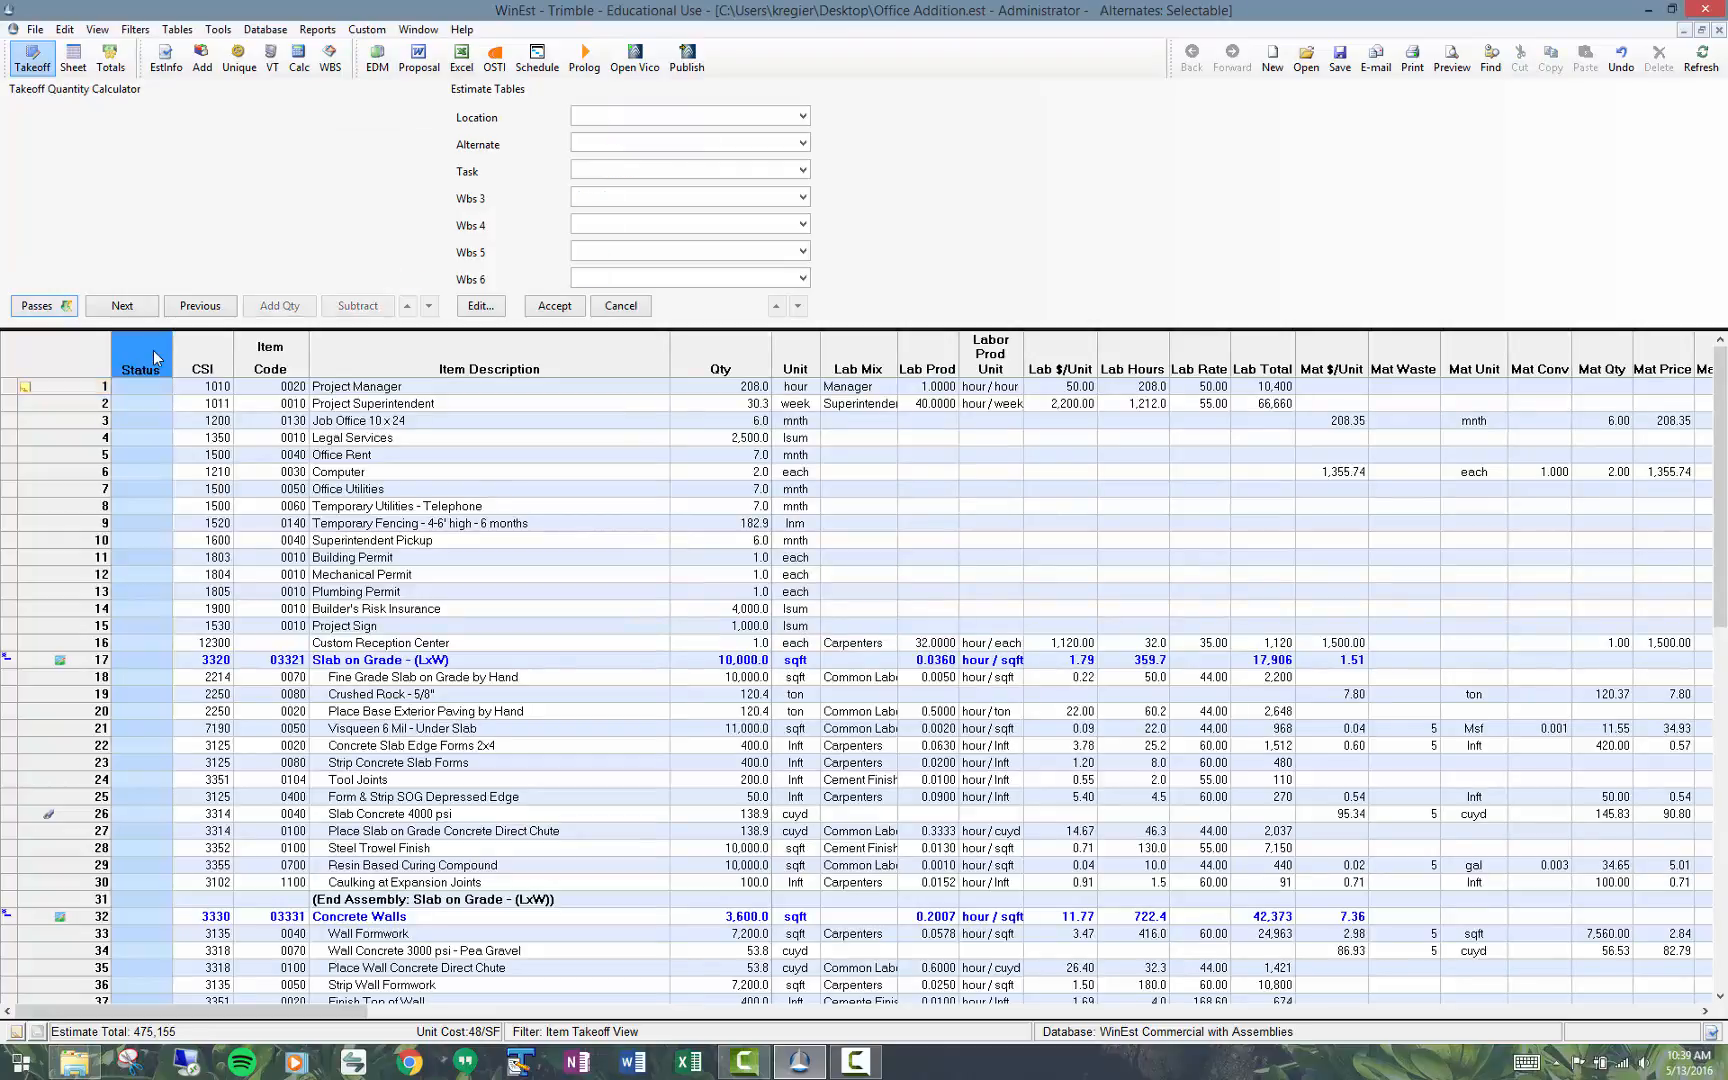
right_click(156, 359)
click(183, 369)
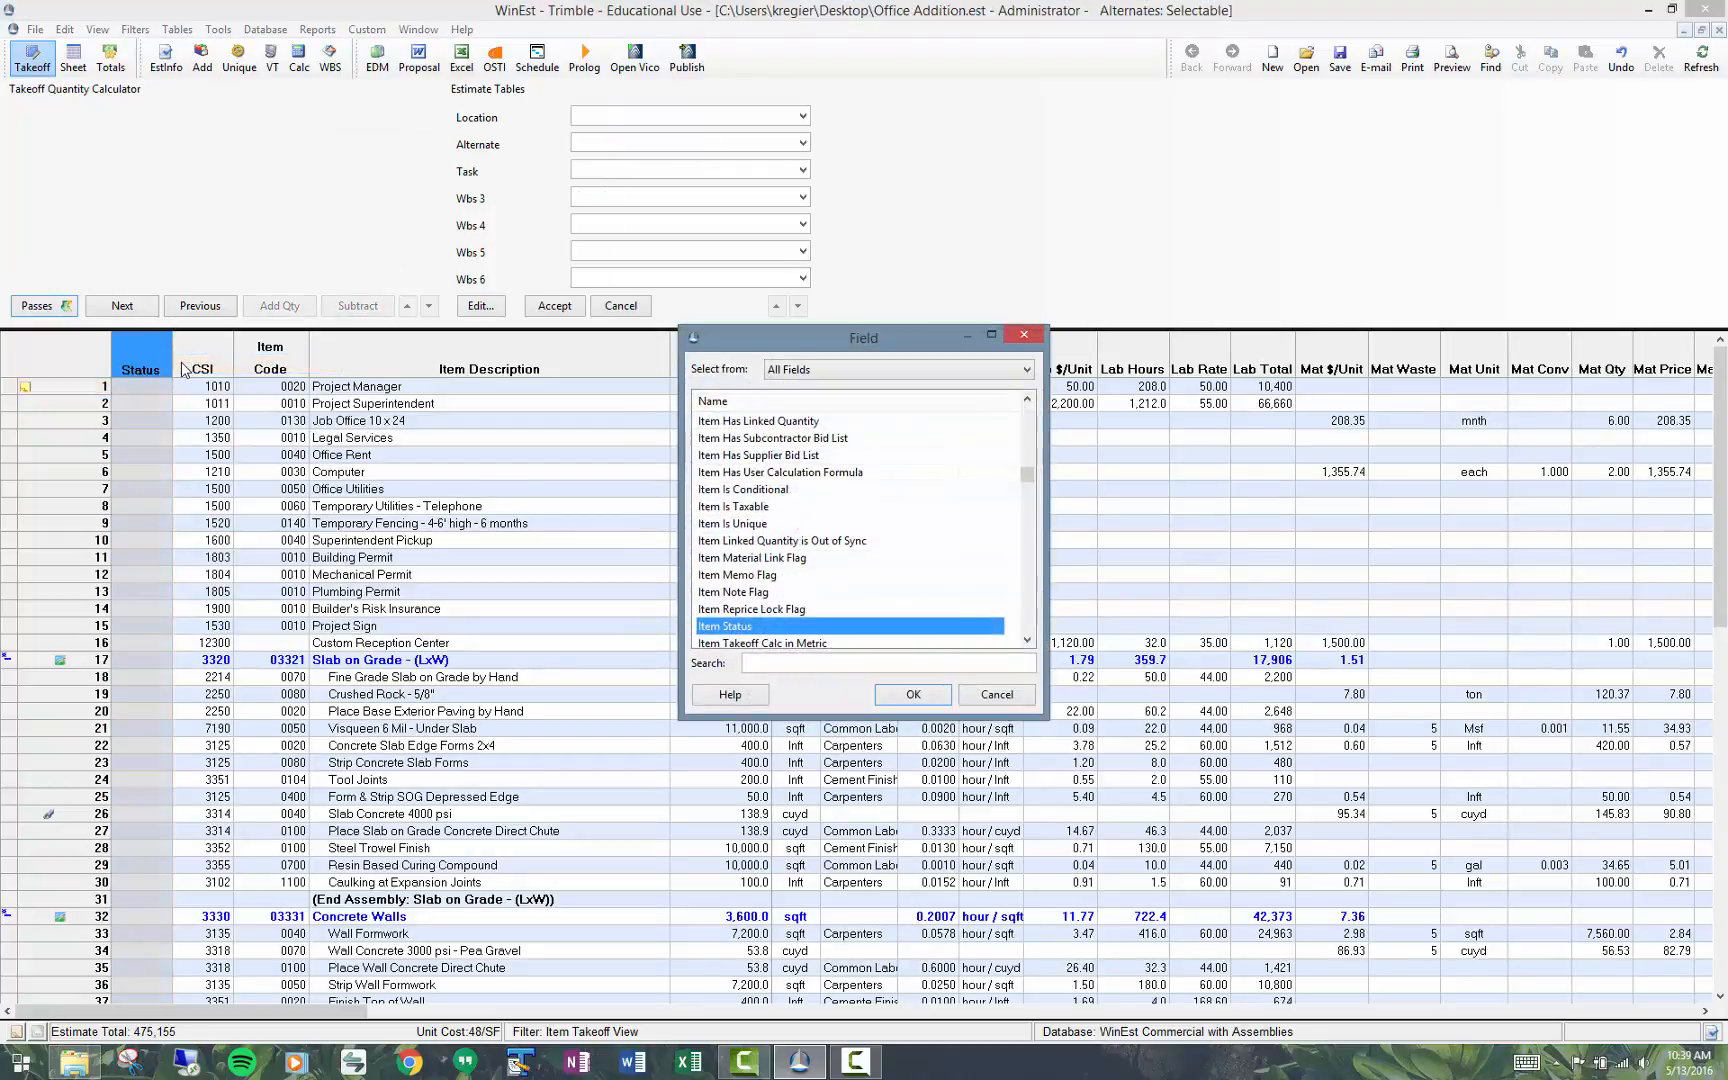
key(o)
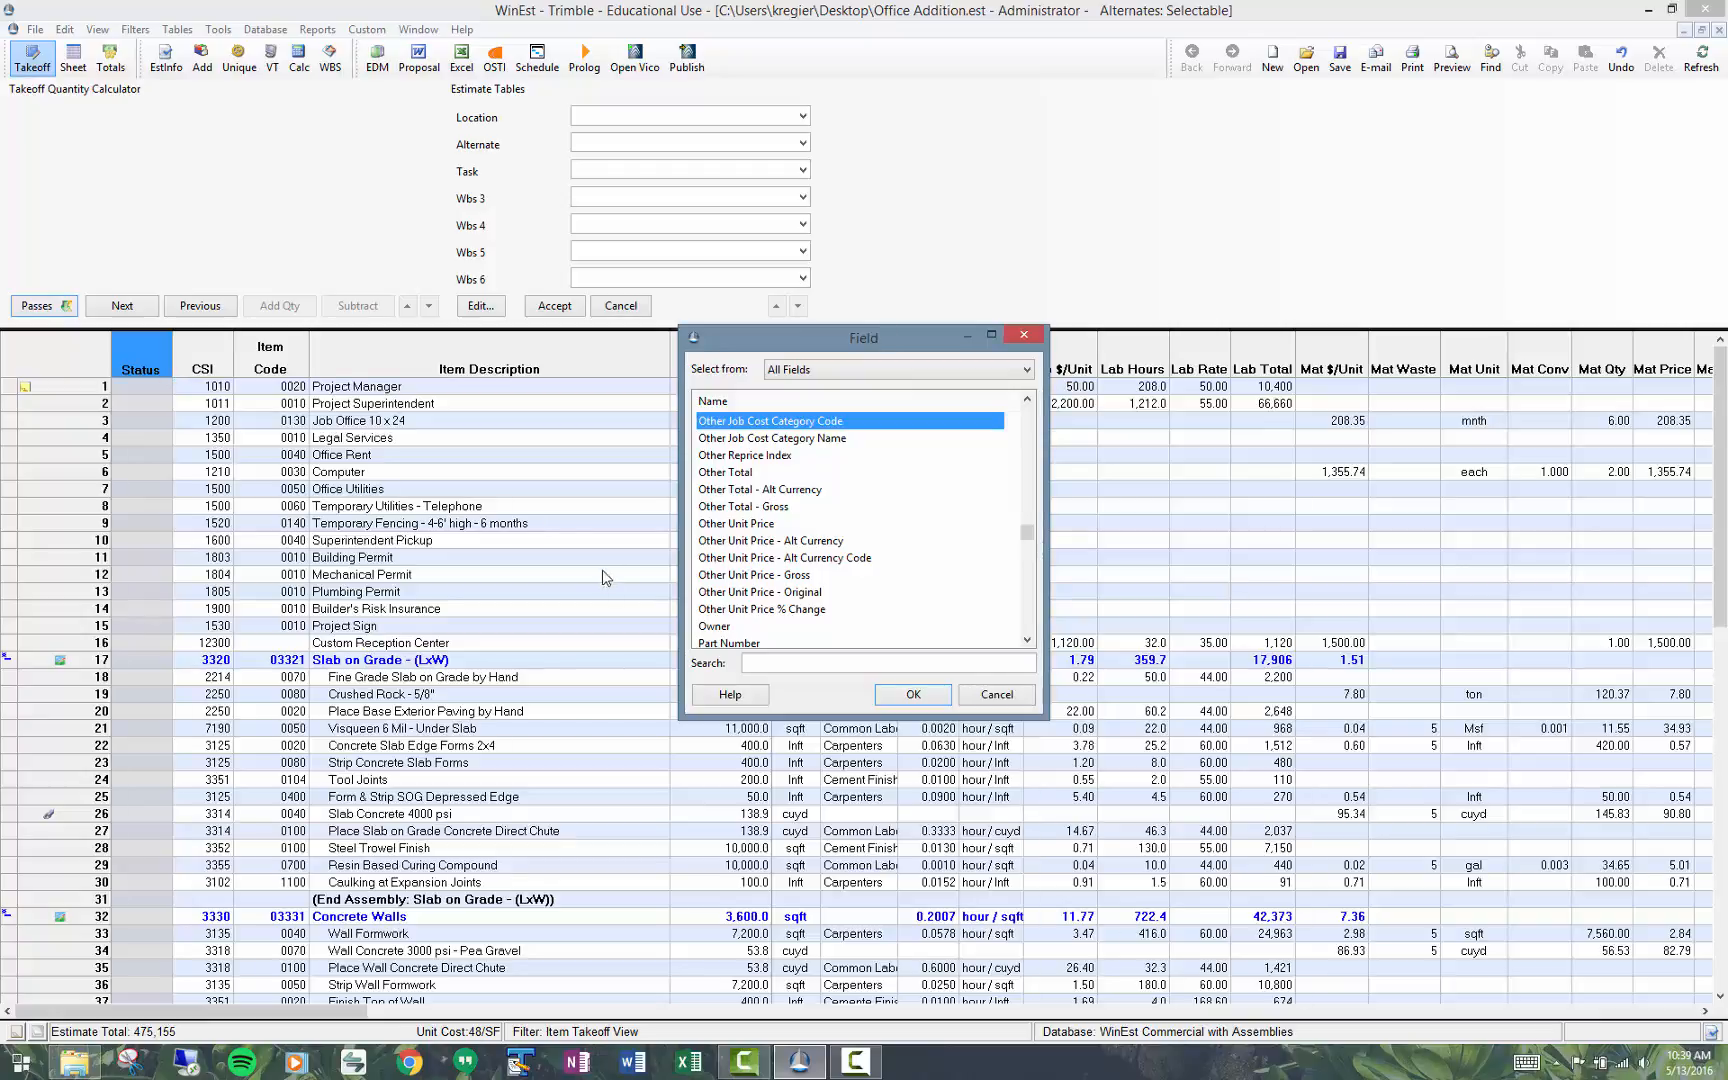
double_click(733, 628)
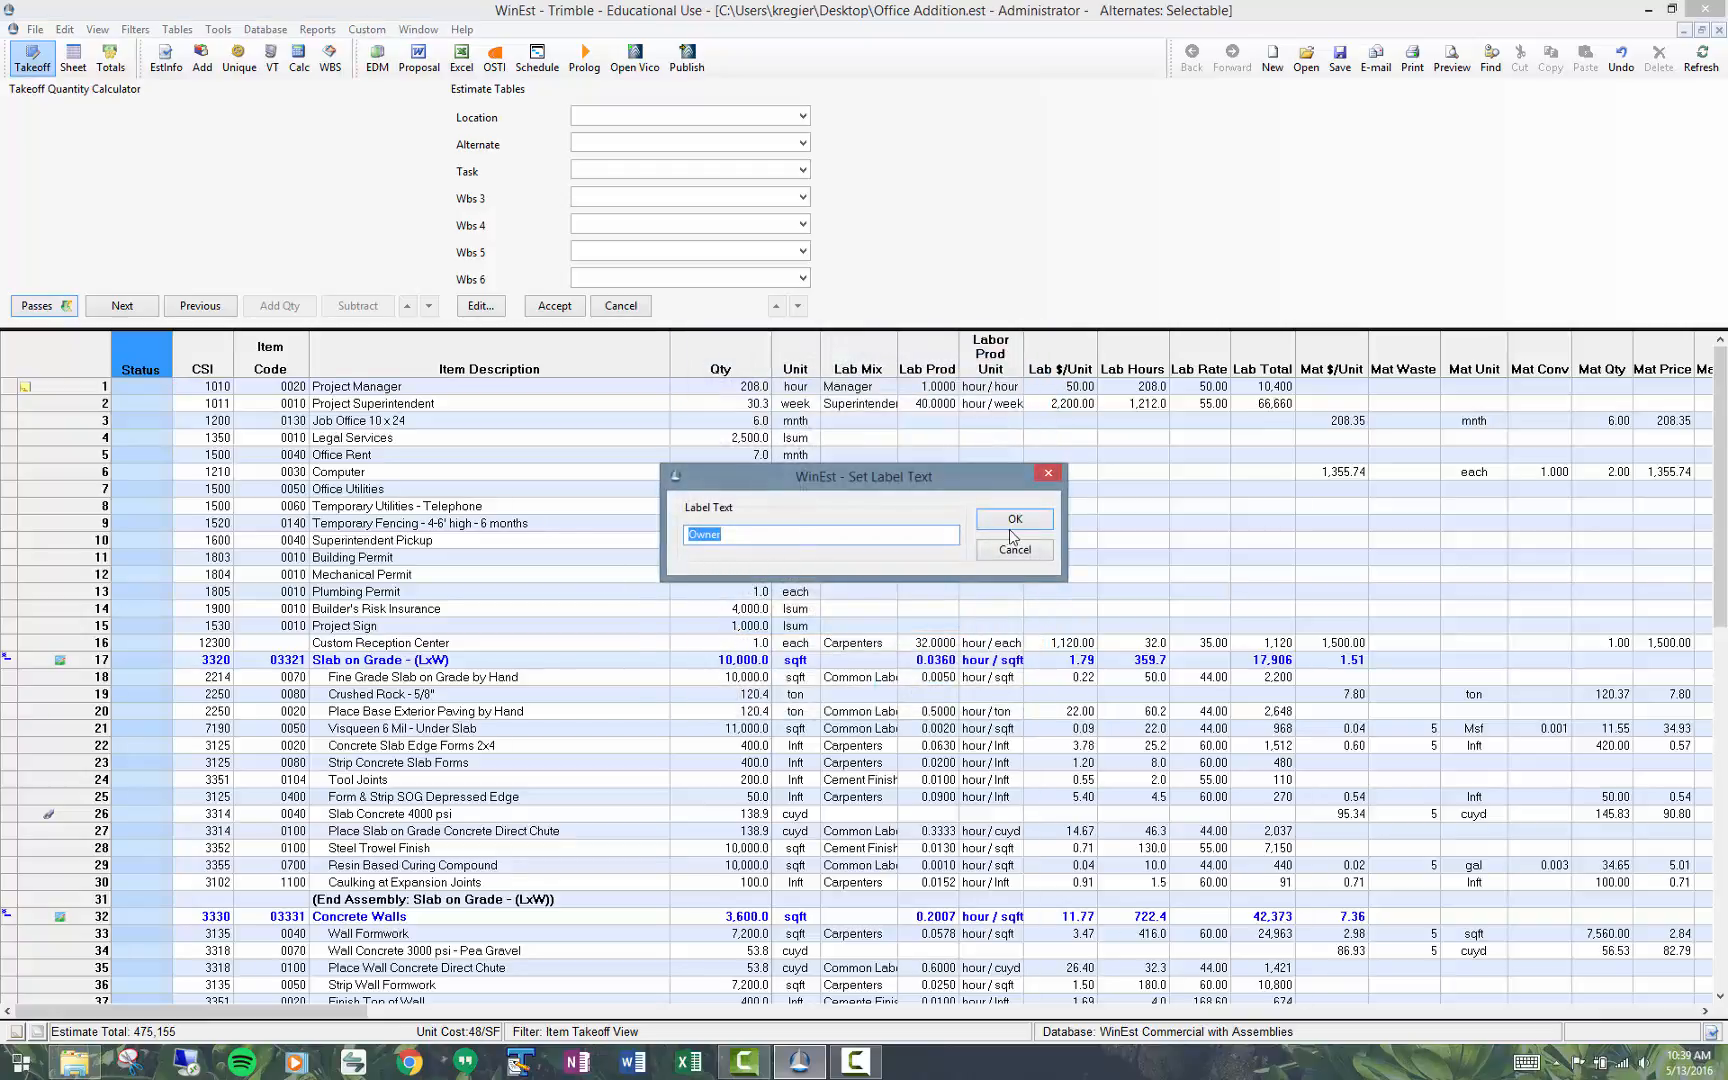
click(1024, 521)
click(252, 466)
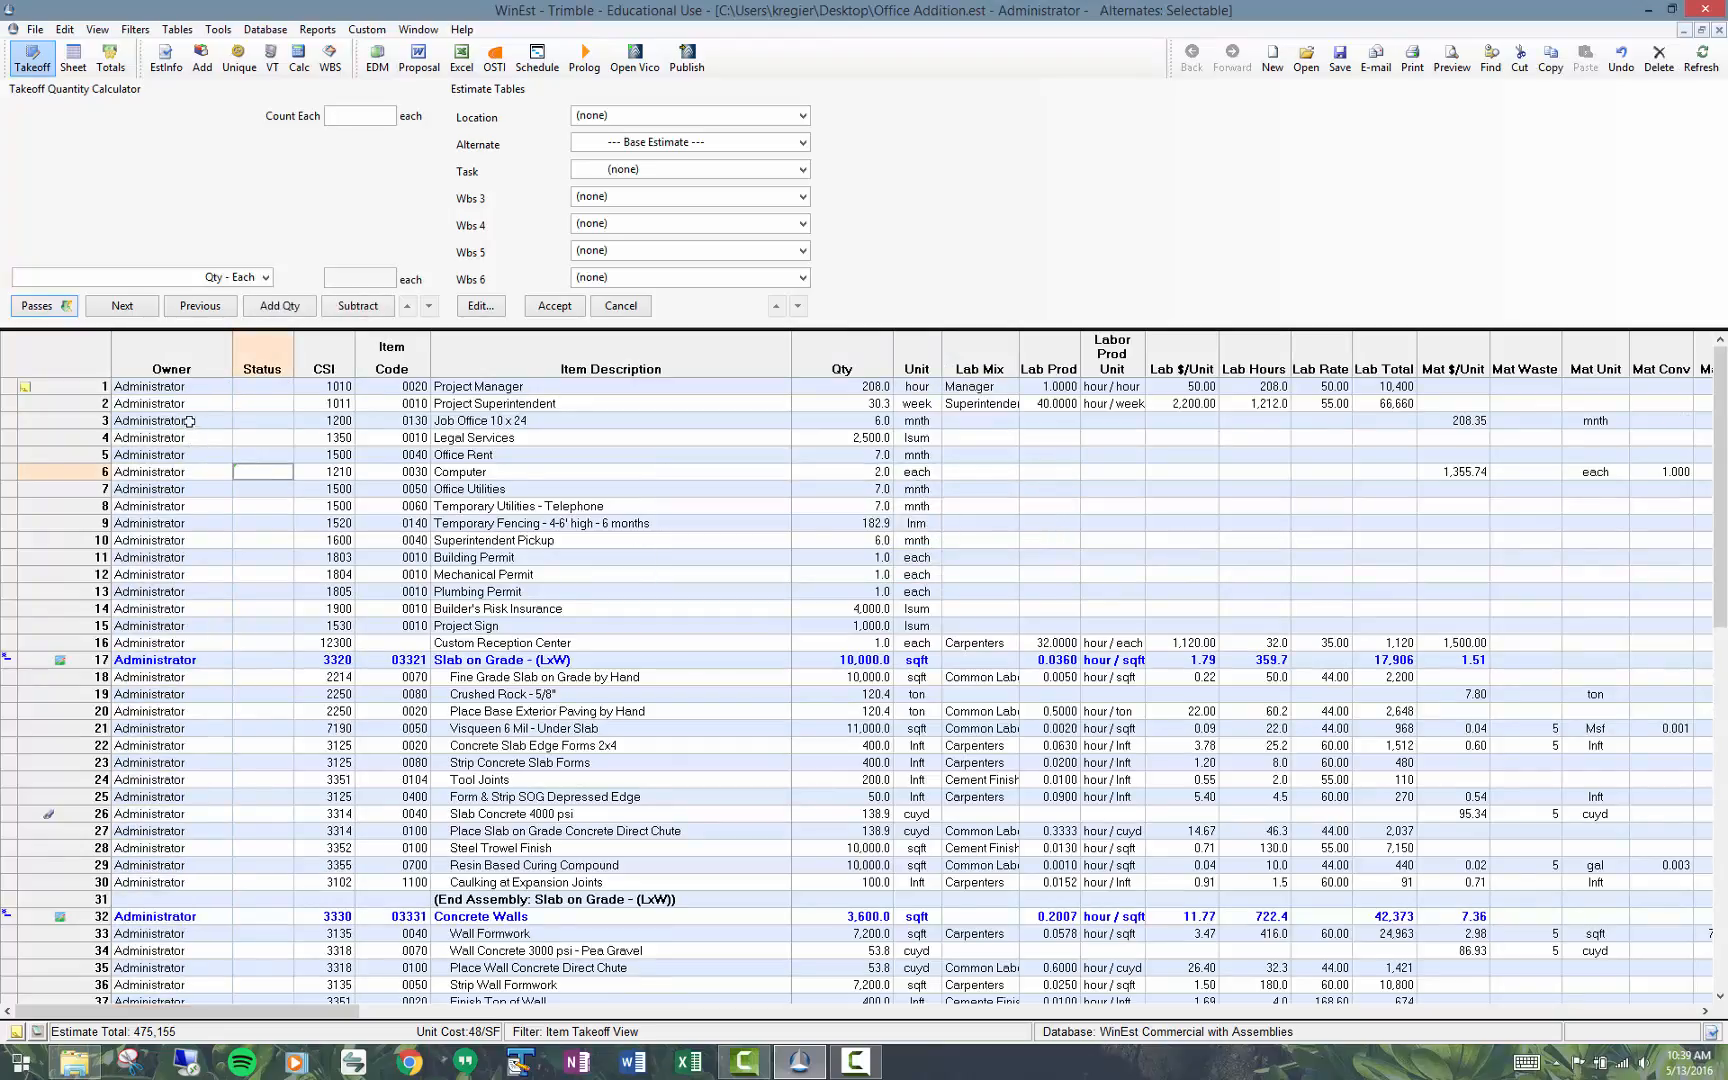
Step: Change the owner of the Project Manager item to the estimate user with partial rights
click(173, 403)
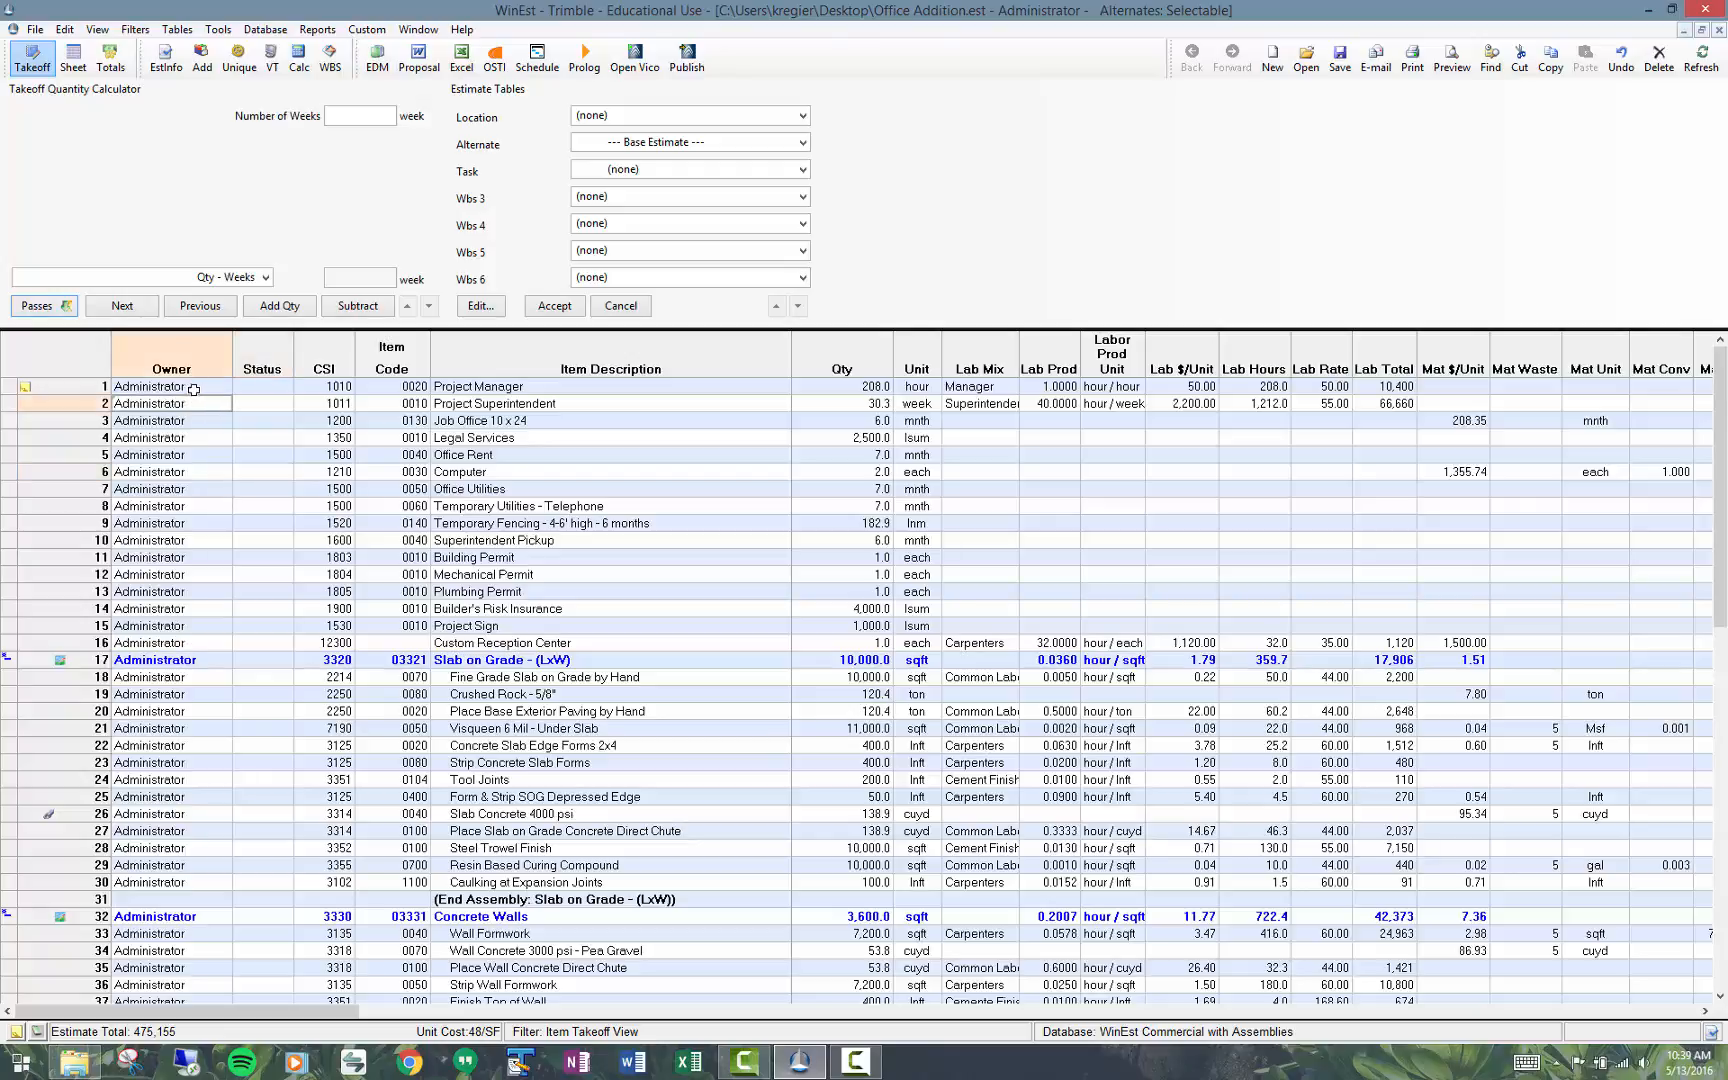
double_click(193, 387)
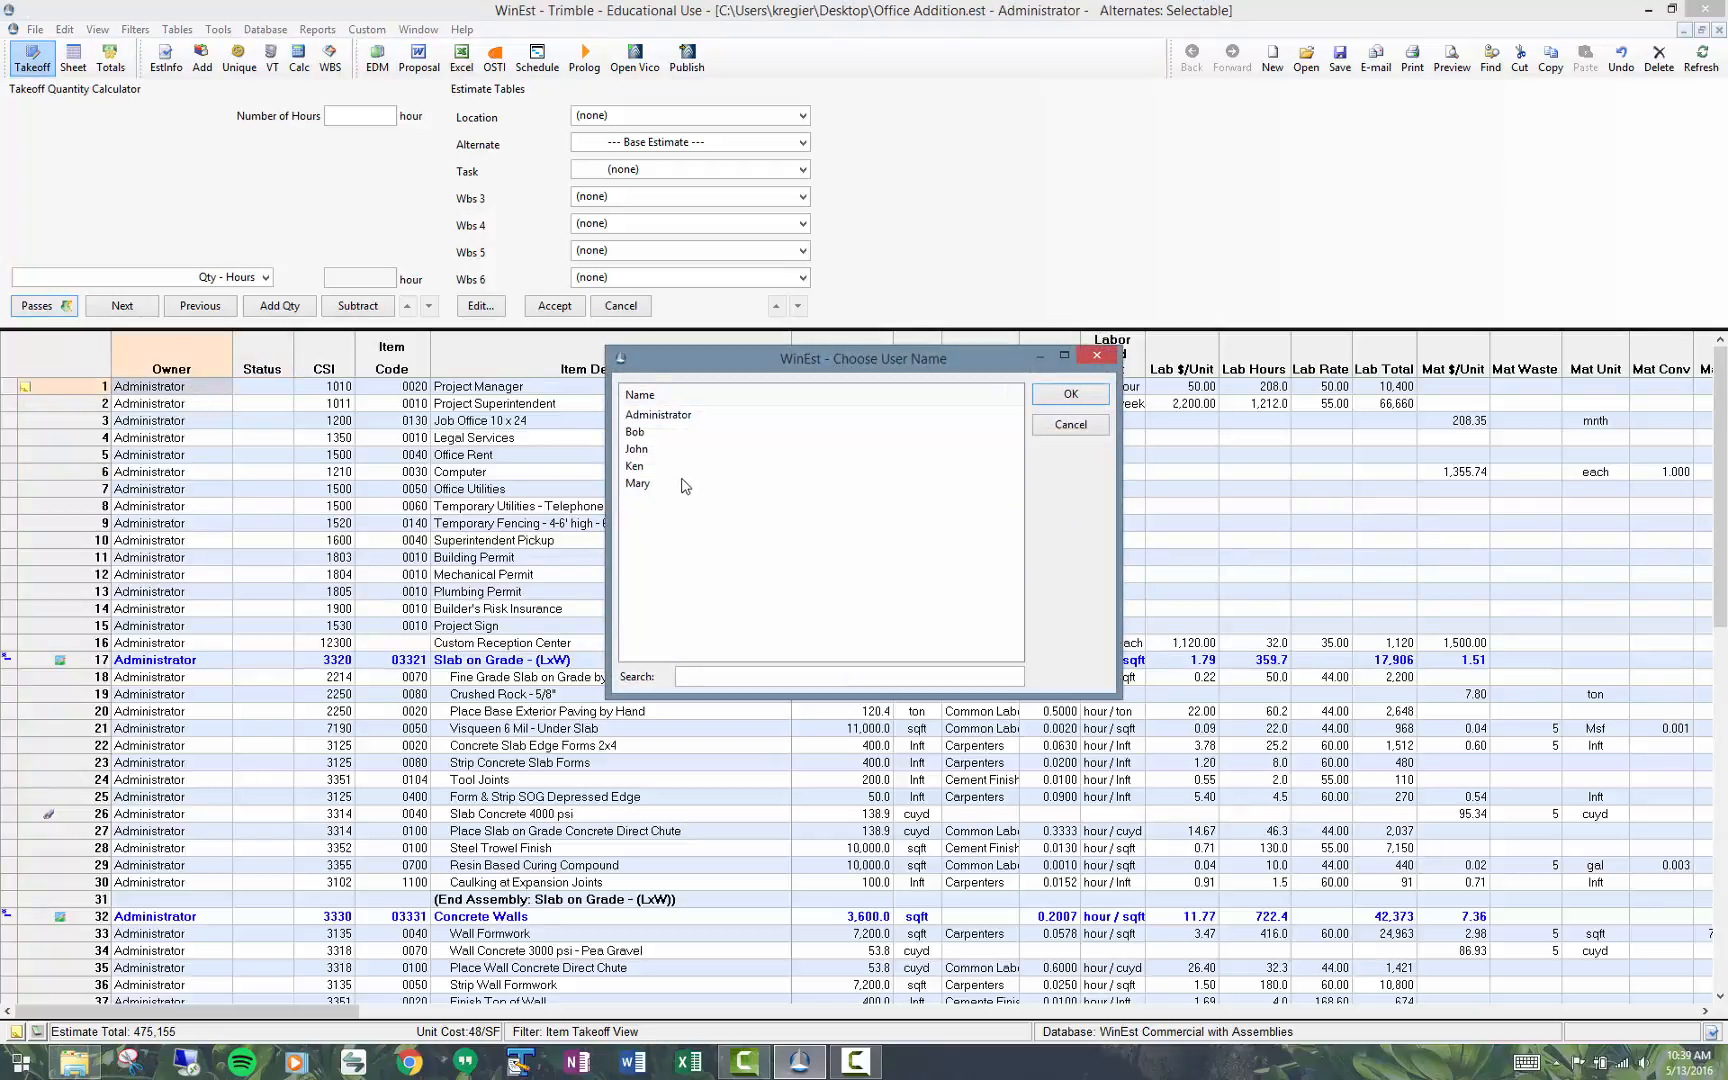
click(641, 436)
double_click(641, 436)
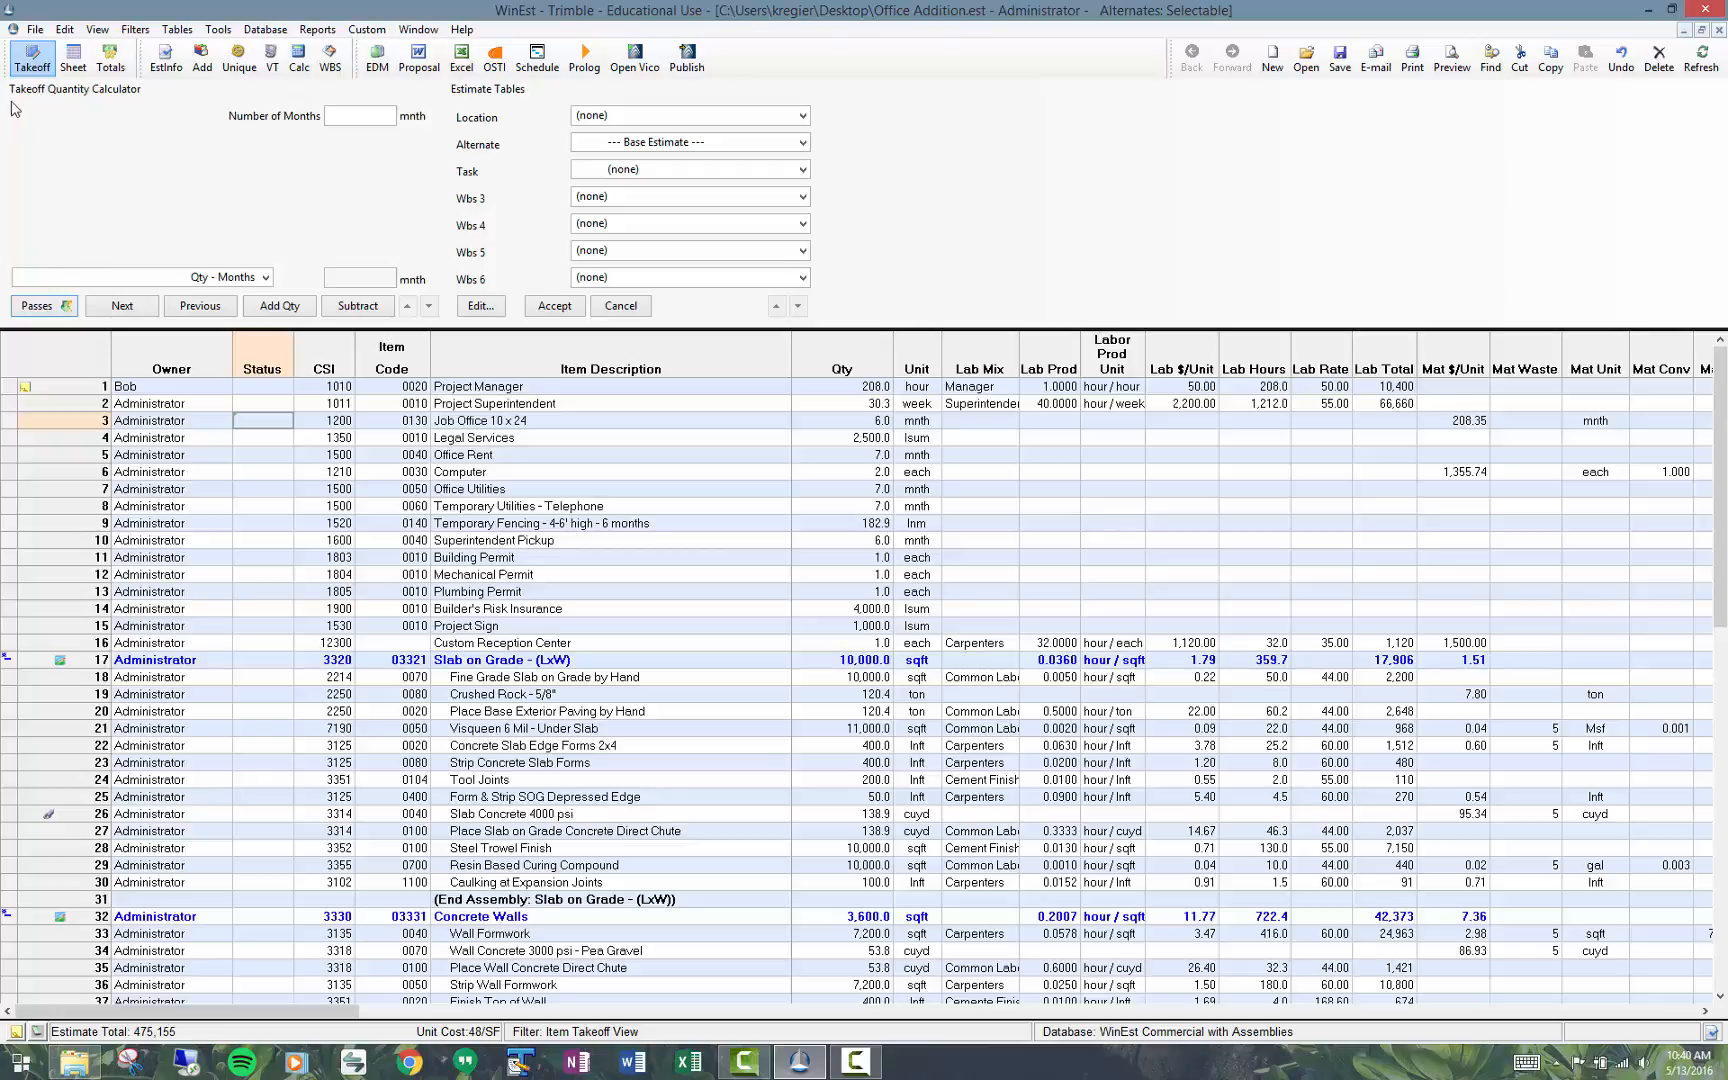
Step: Enable Lock Items by Owner in the estimate's security settings and stay logged in as Administrator
click(37, 30)
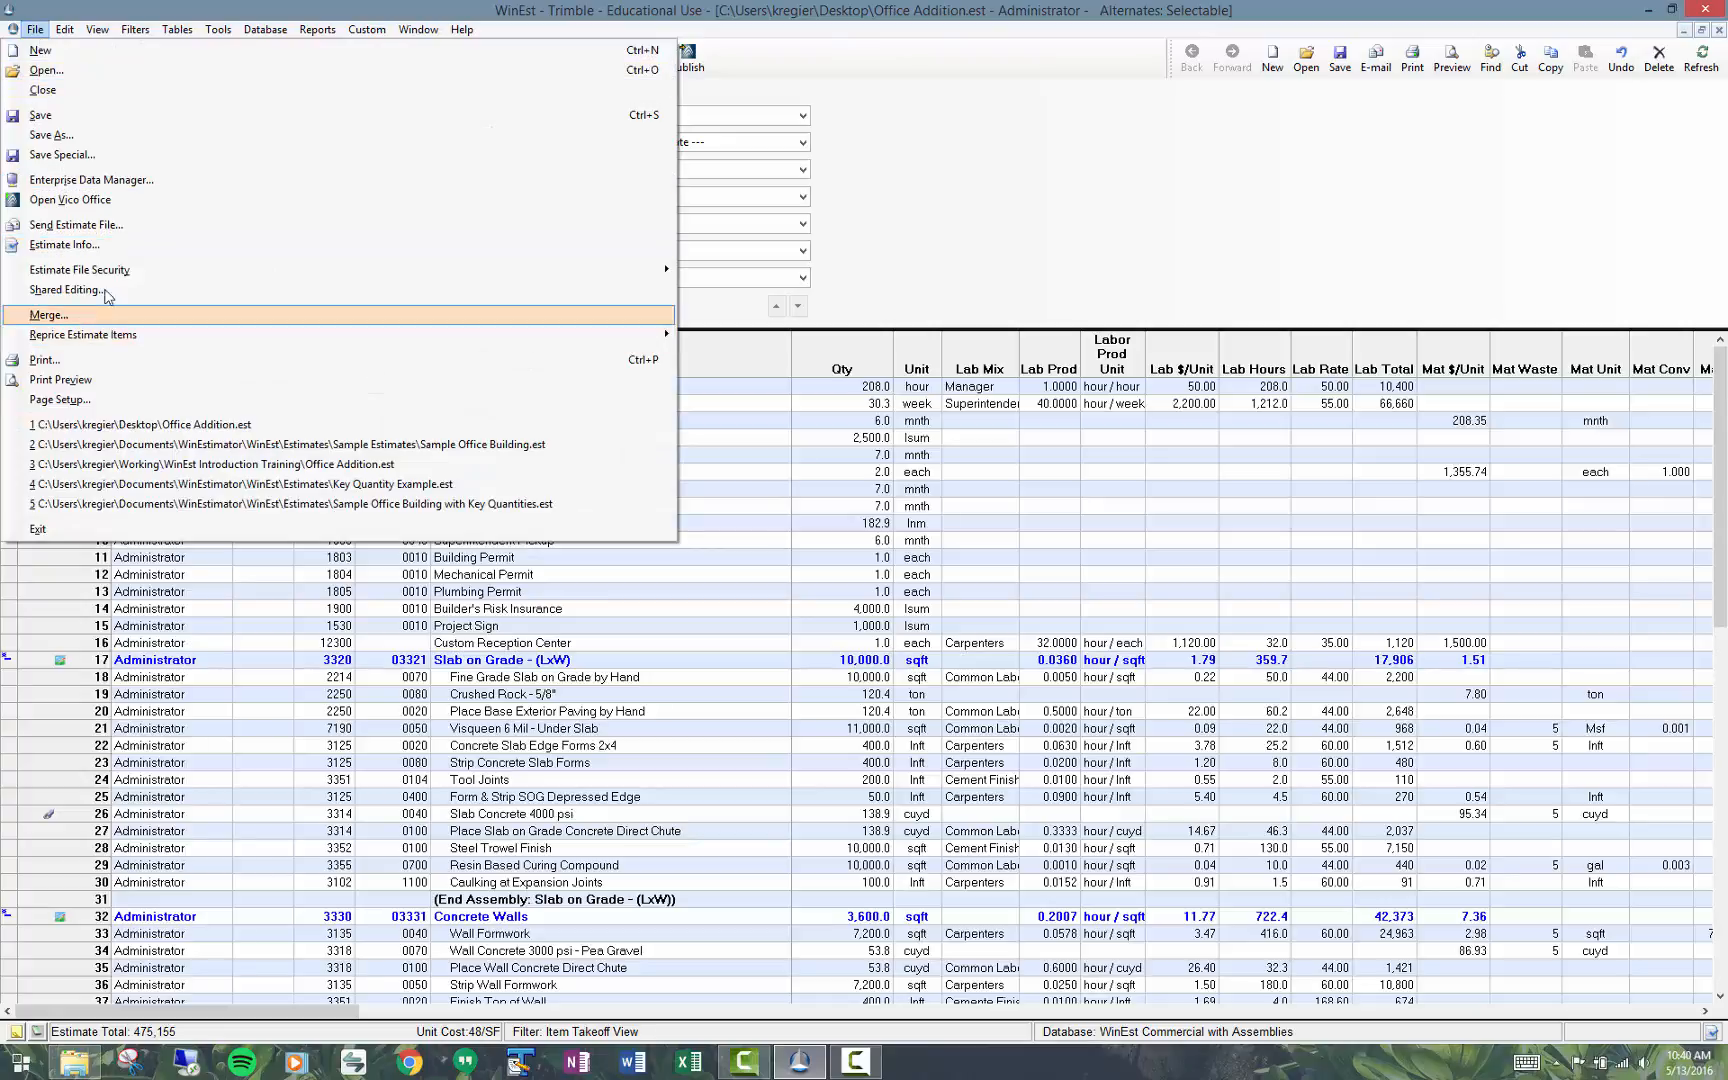
mouse_move(113, 277)
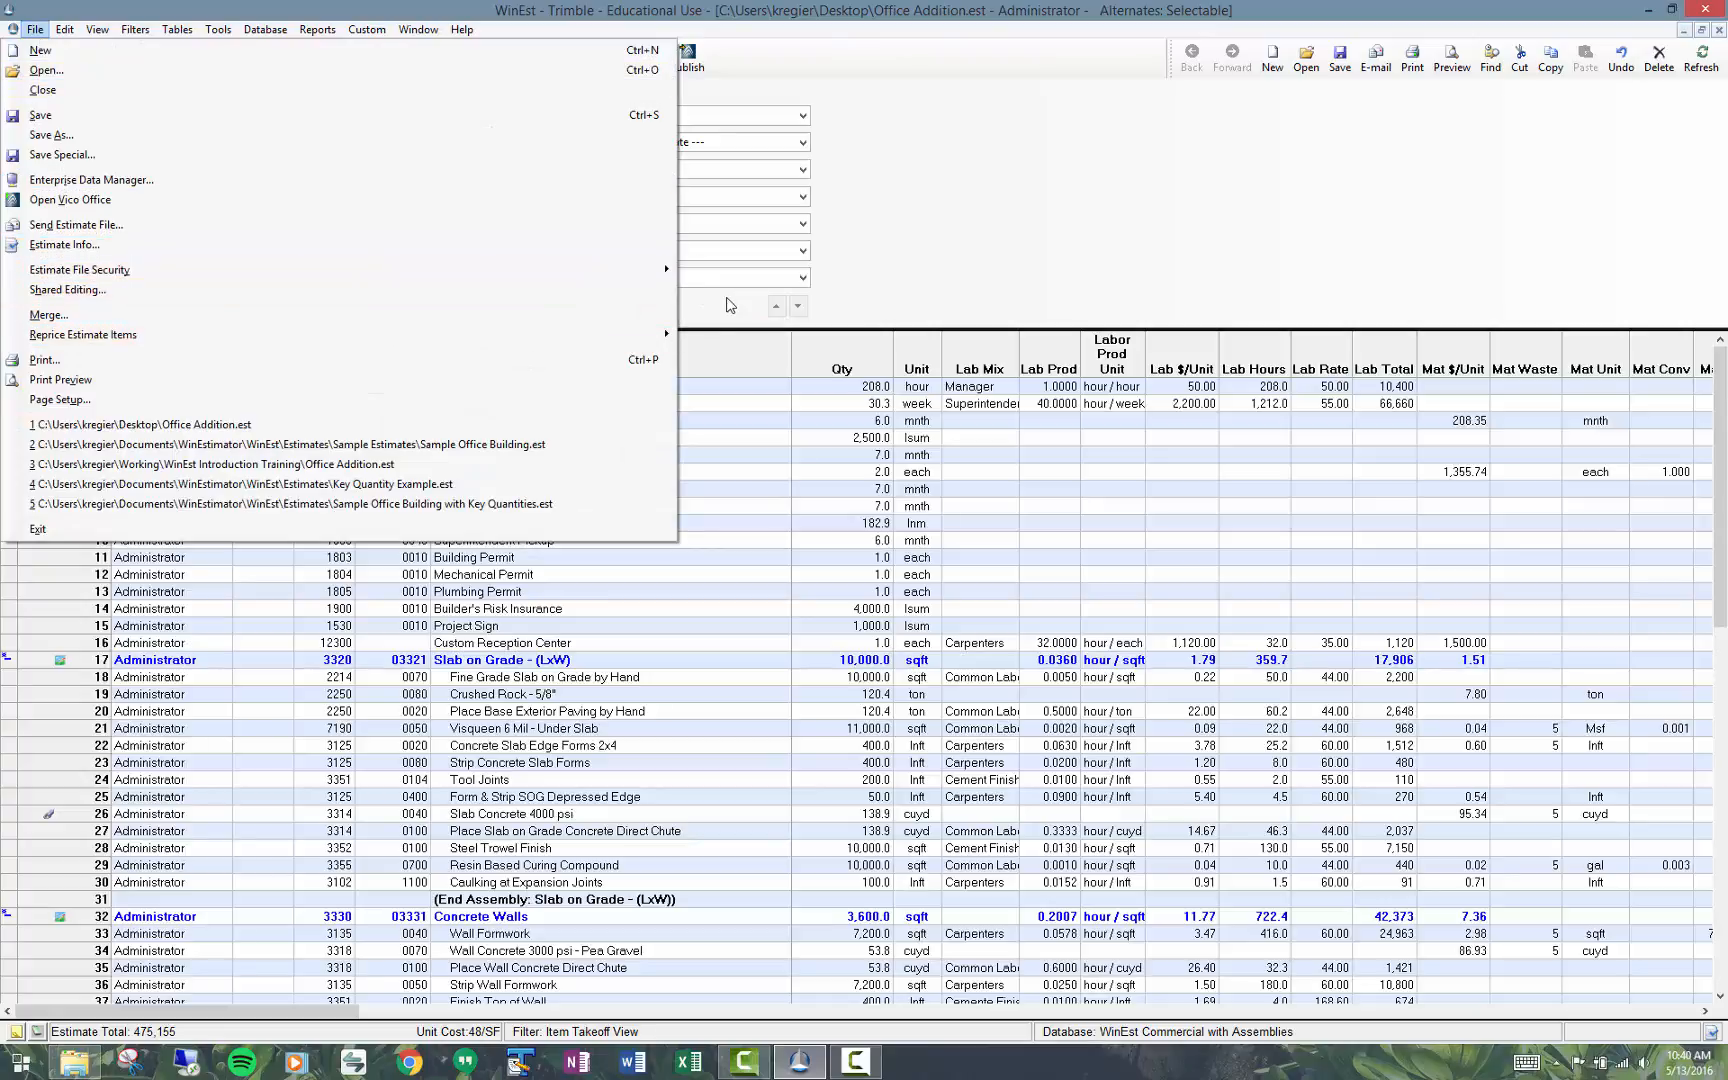
mouse_move(671, 281)
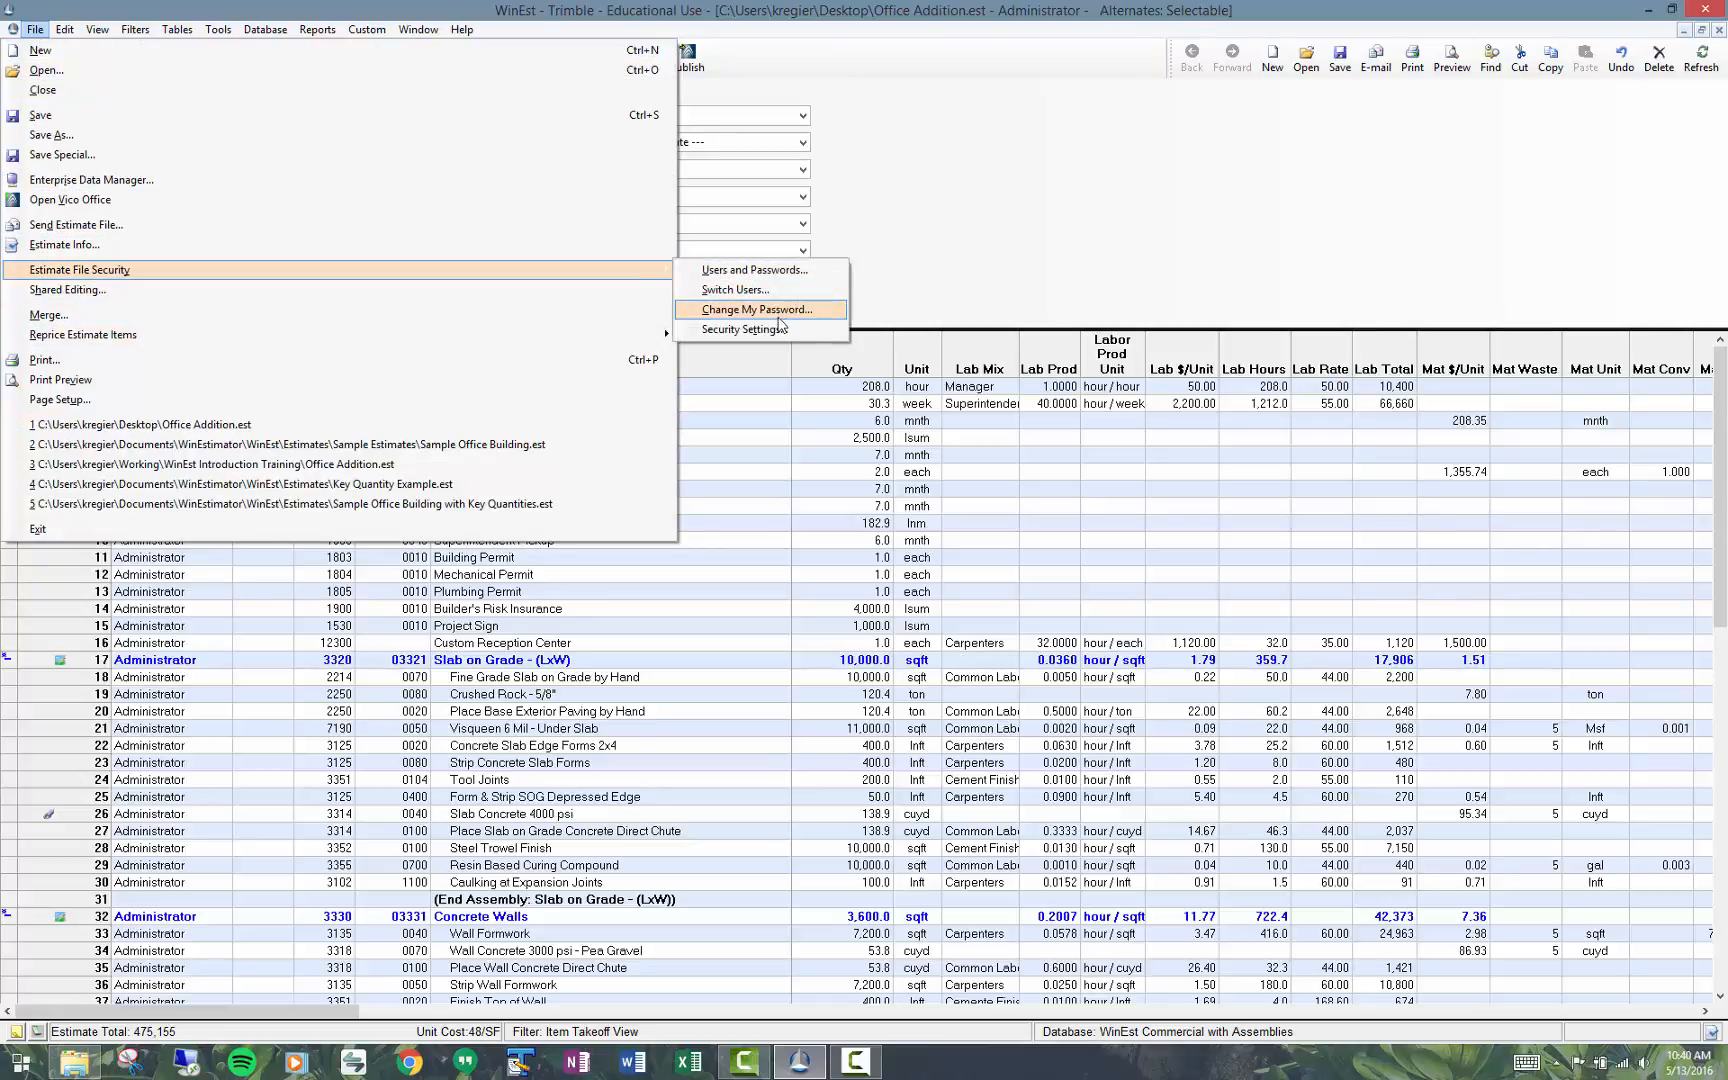
click(775, 332)
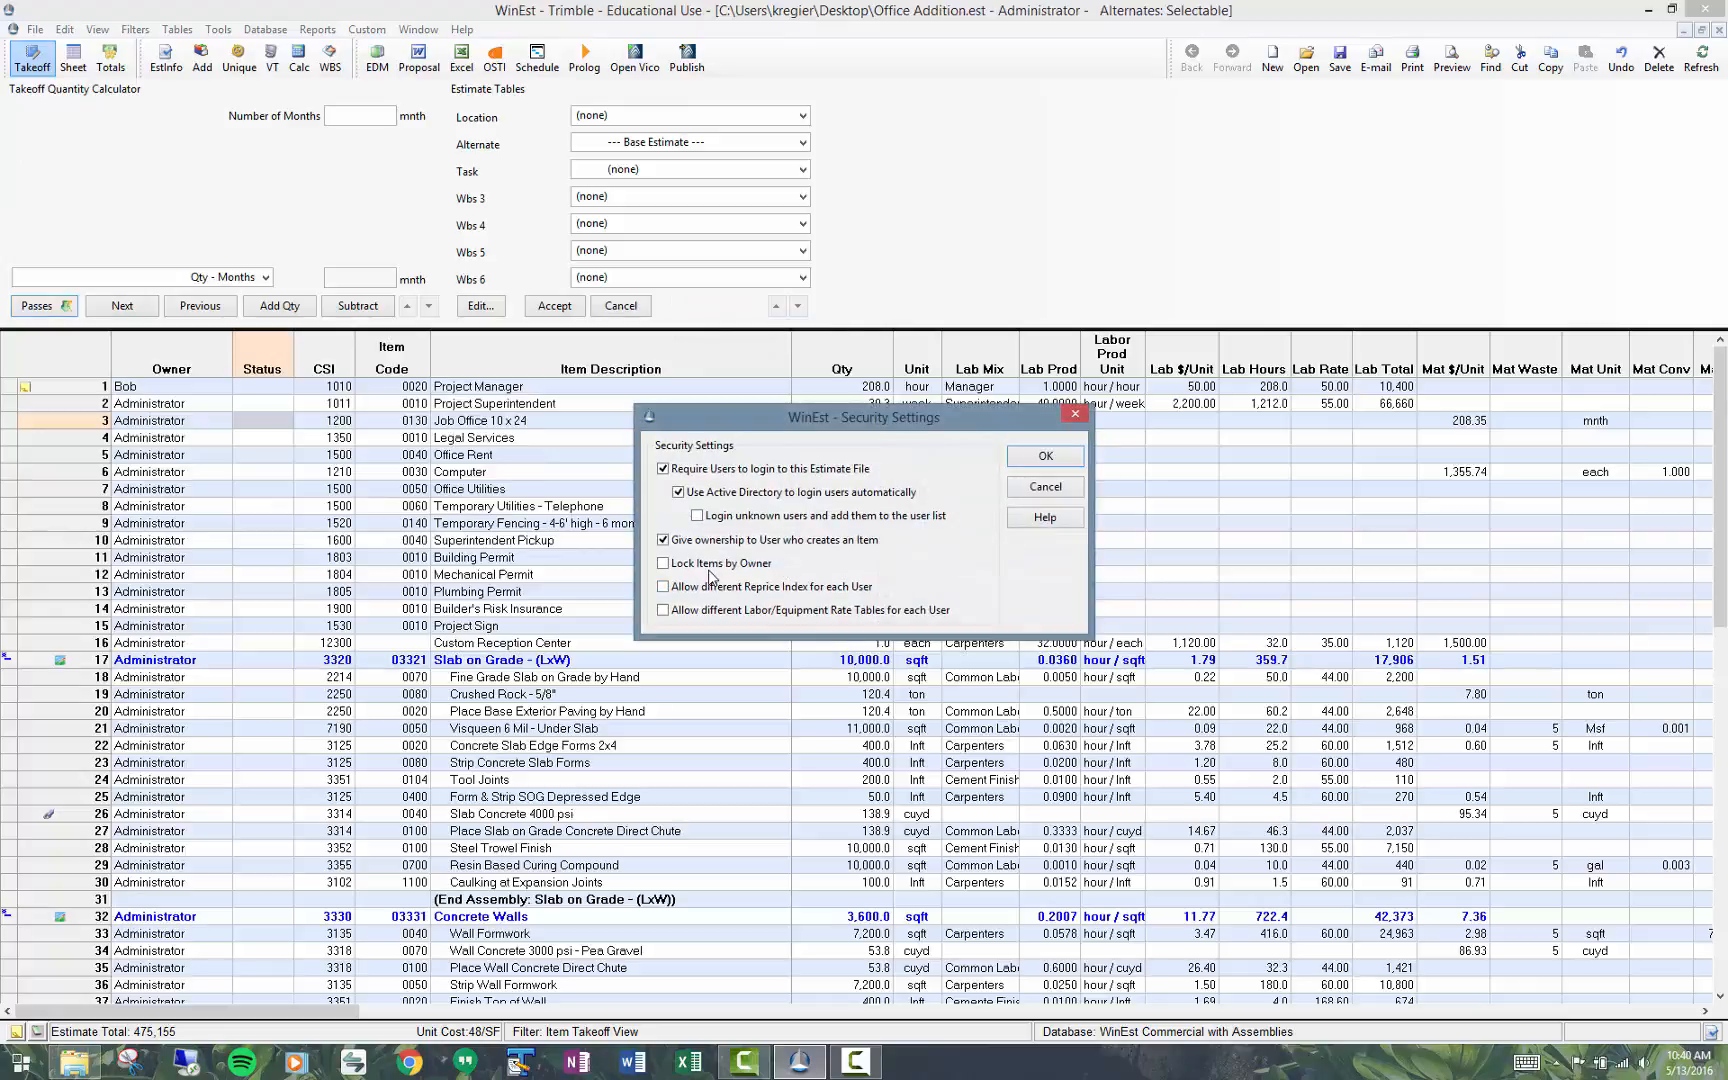
click(665, 565)
click(1043, 458)
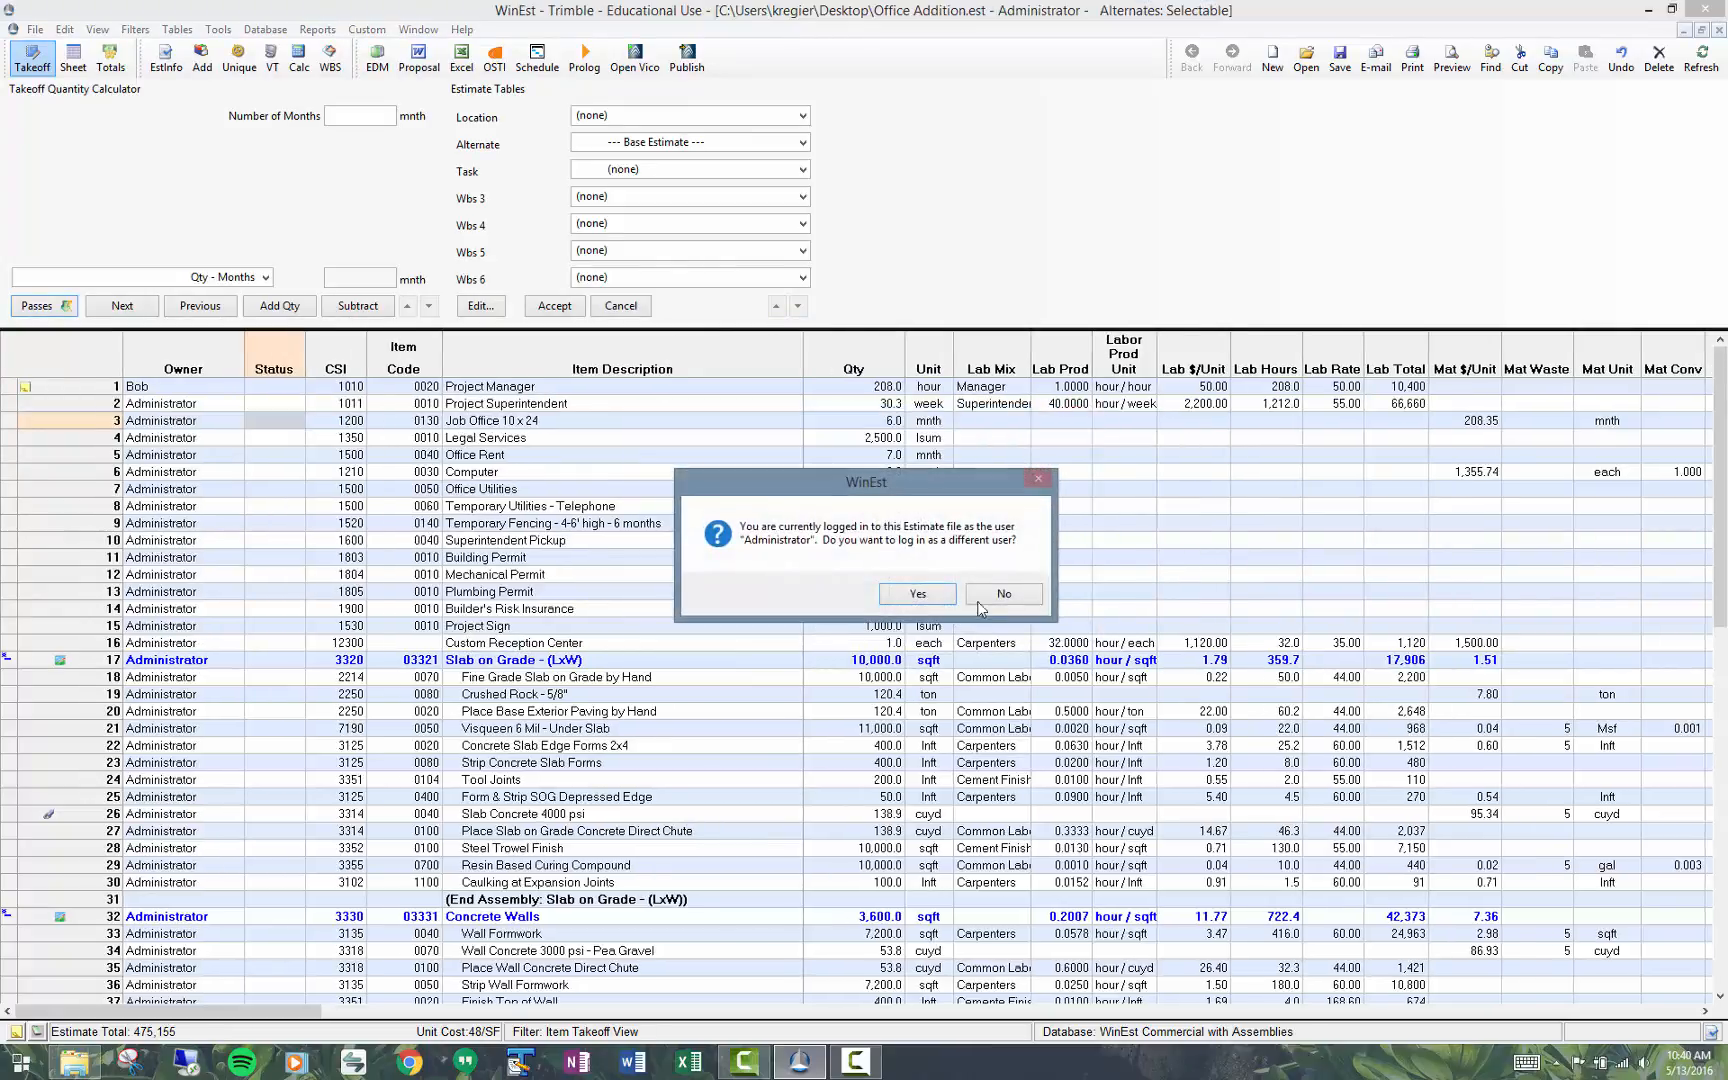
click(996, 595)
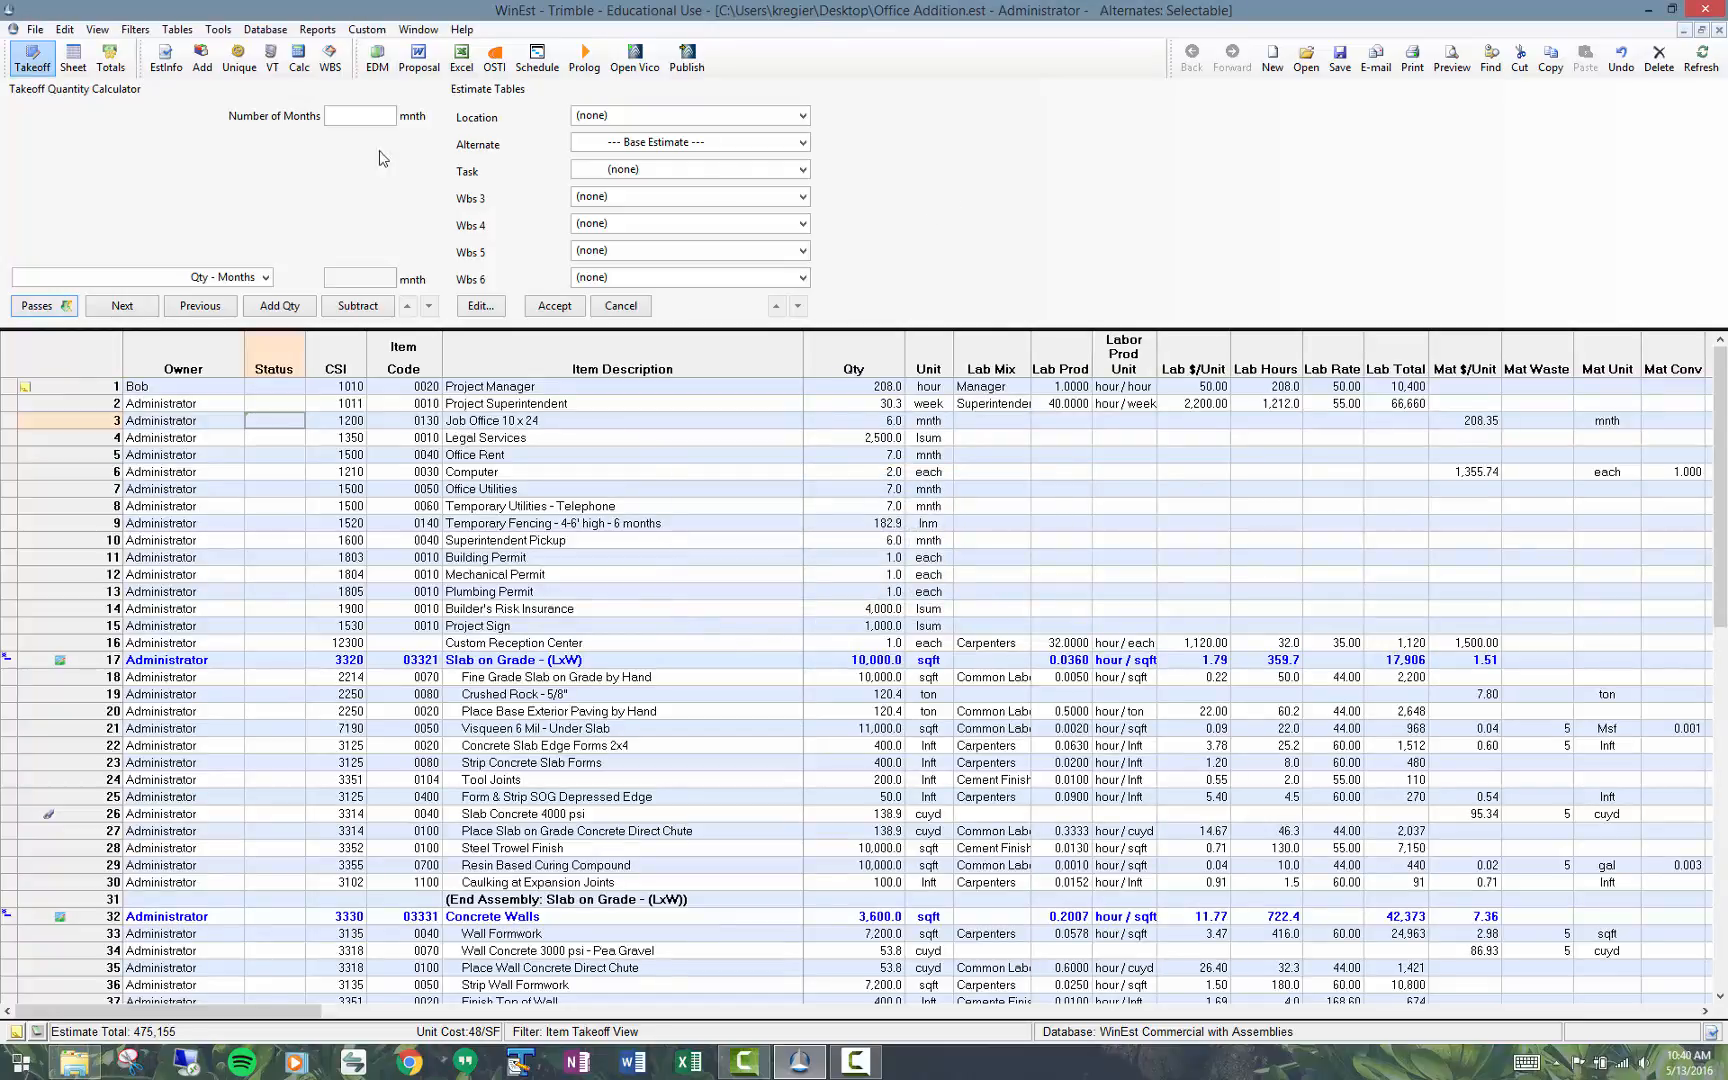
Step: Turn off automatic Active Directory login in the estimate's security settings, keeping the current Administrator login
click(37, 30)
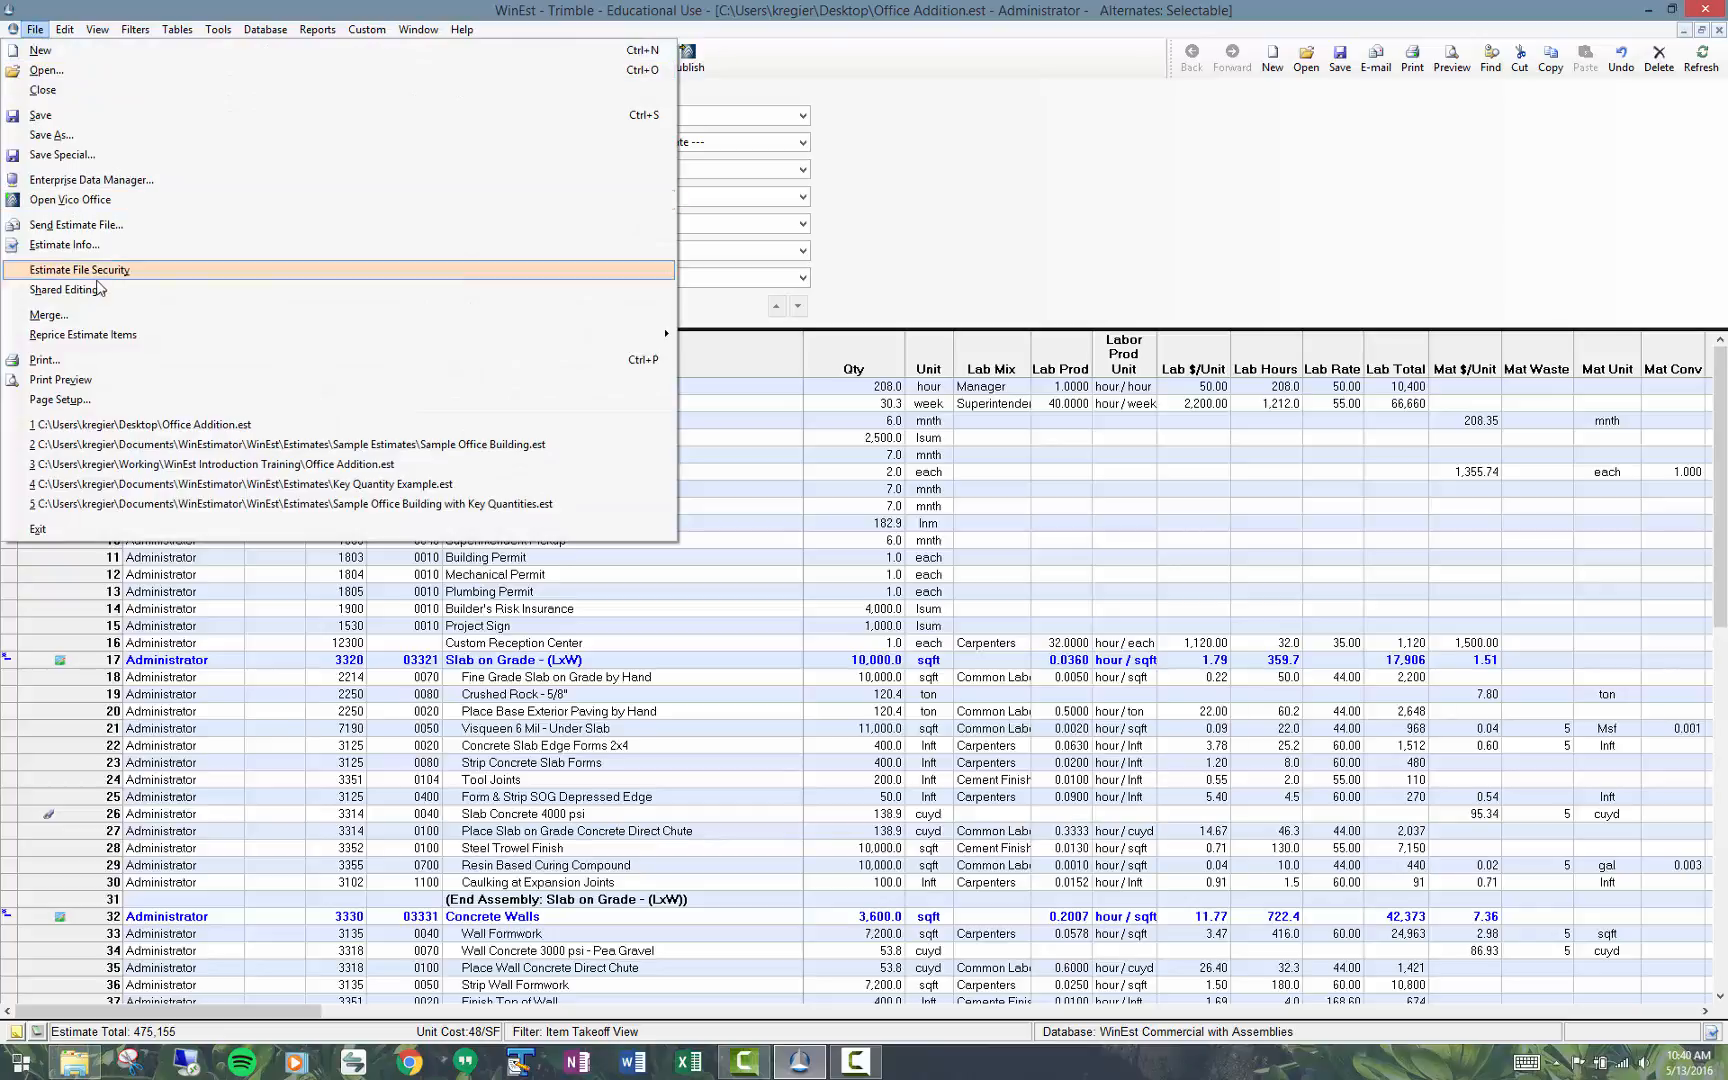
mouse_move(107, 273)
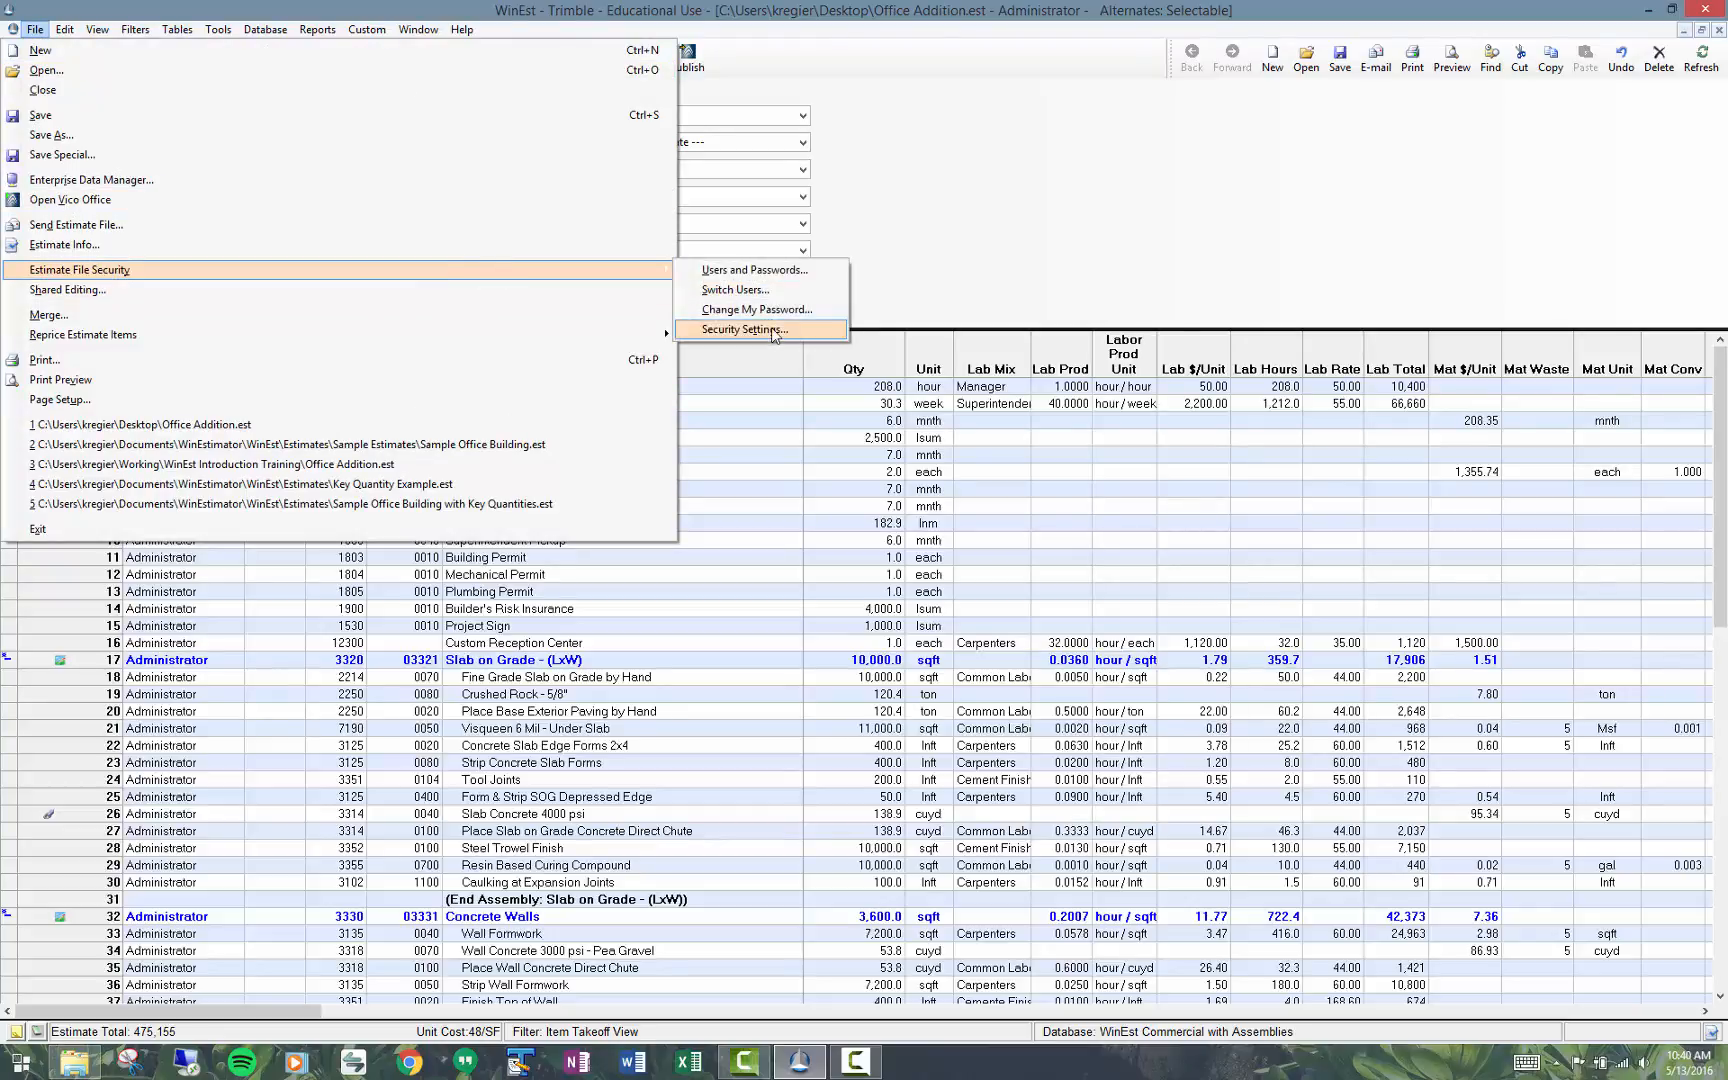
click(745, 329)
click(680, 493)
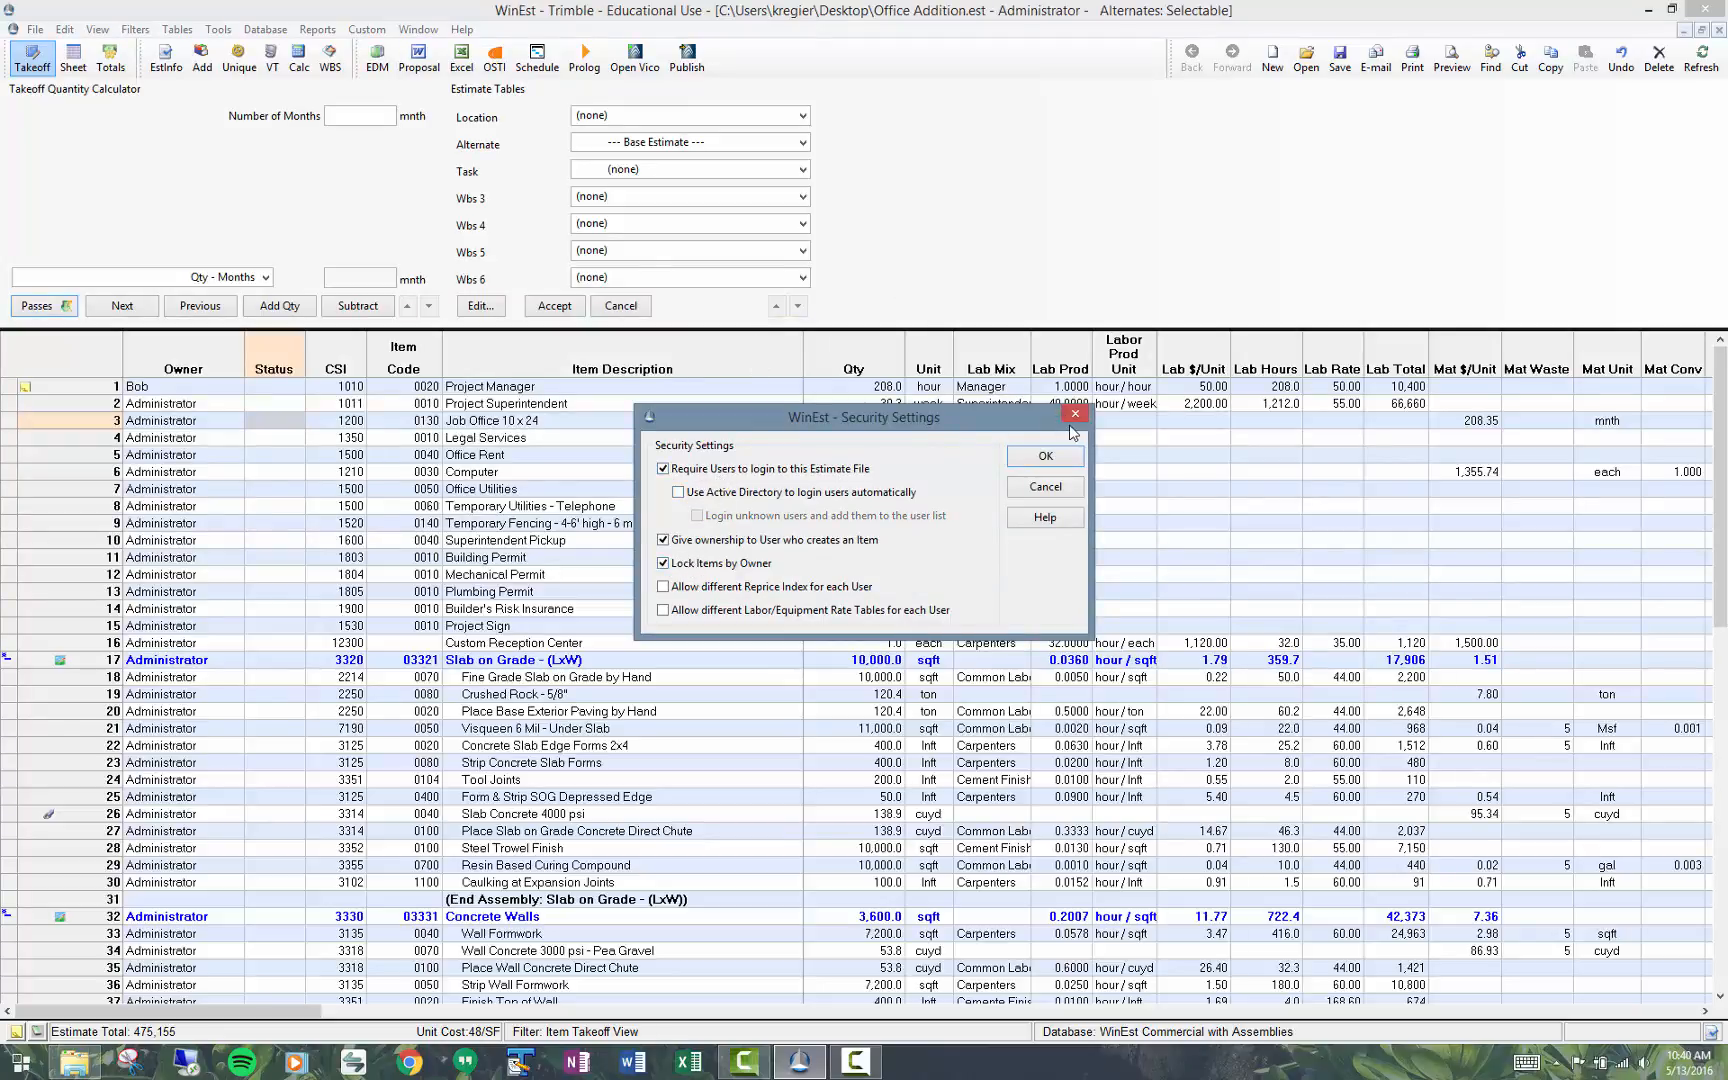
click(1047, 457)
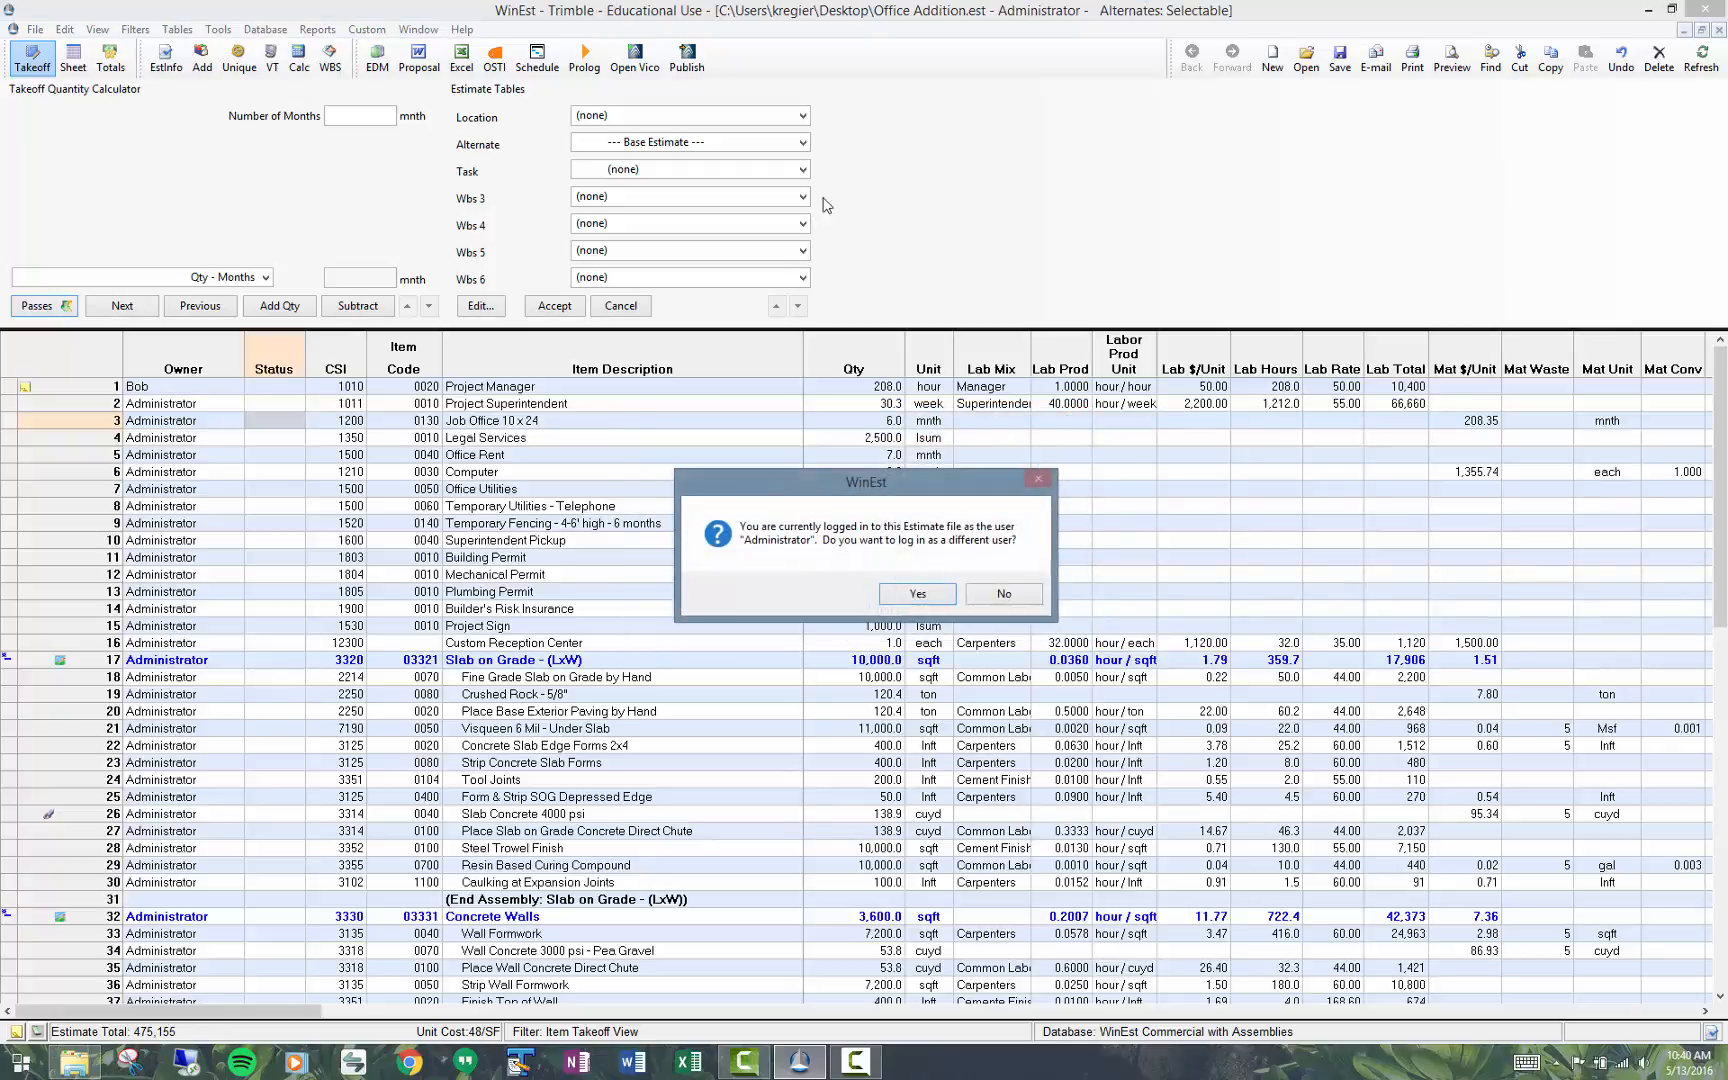
click(1016, 594)
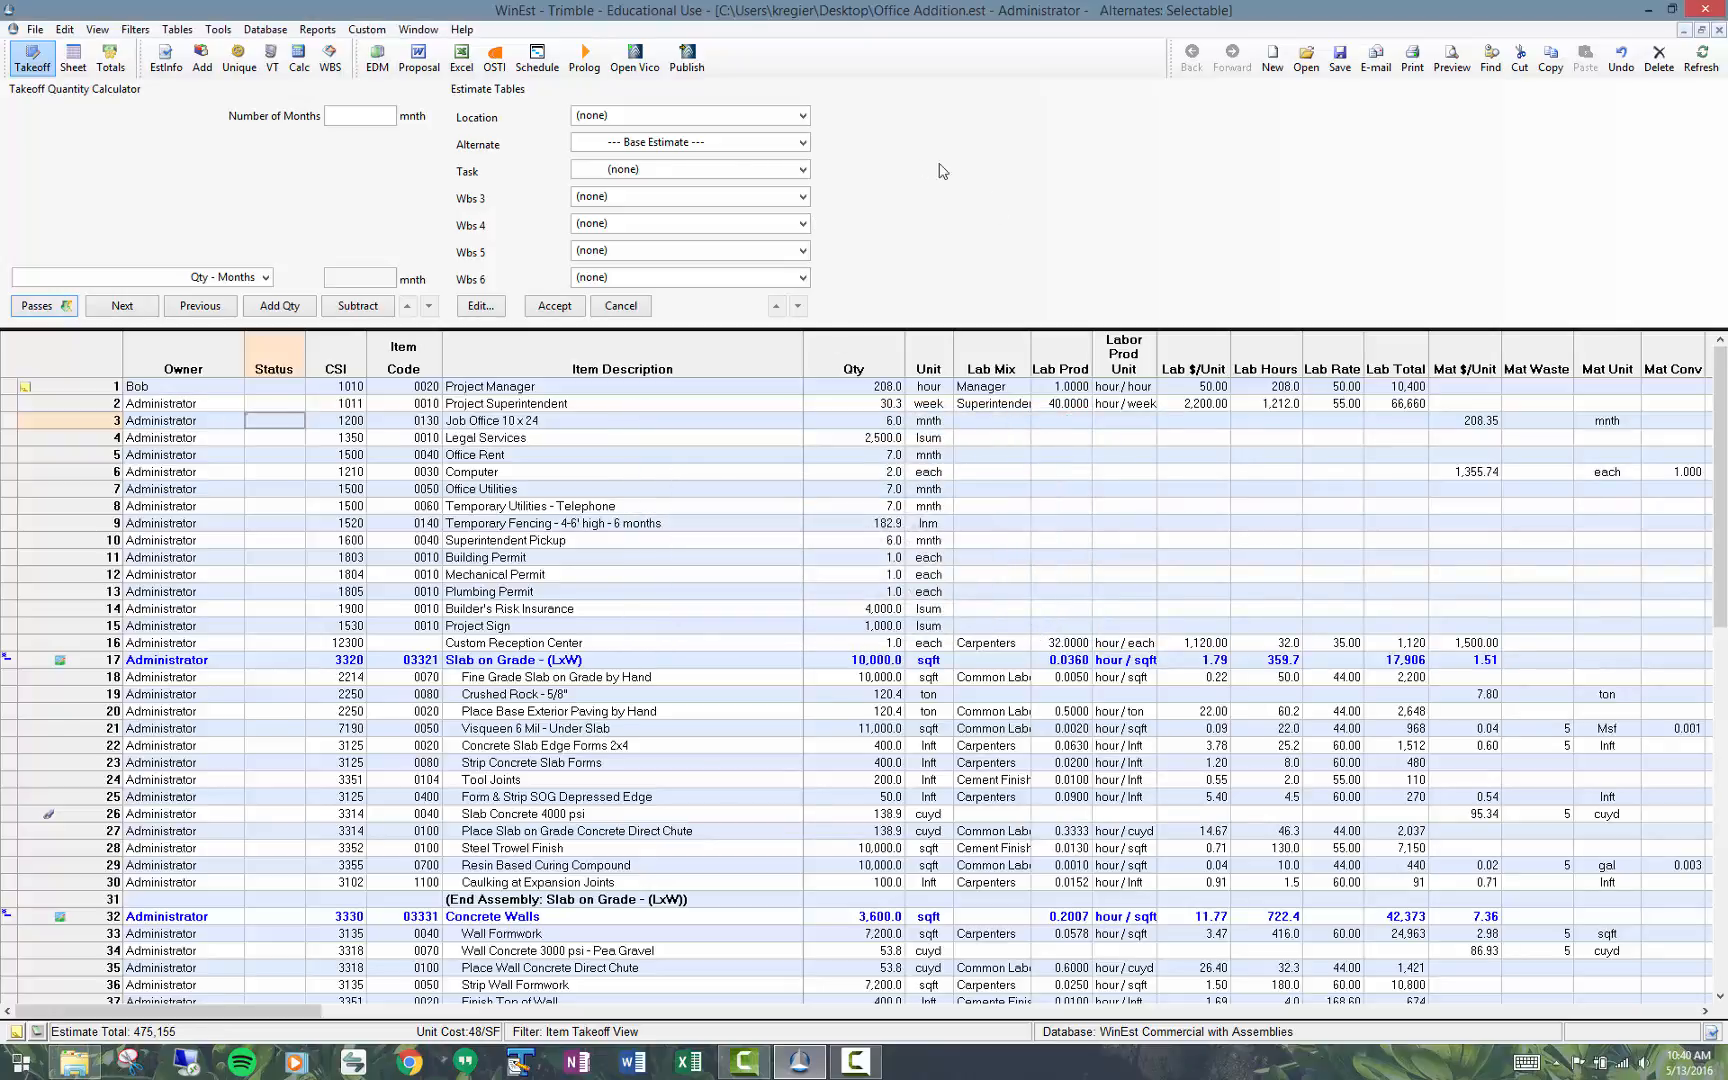